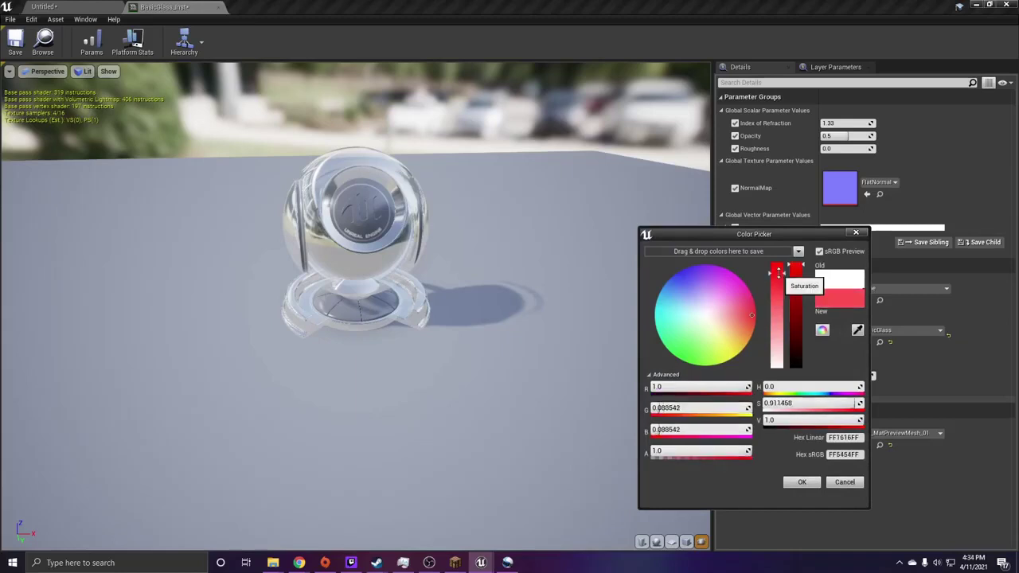
Apply the red color to the glass material instance's Color parameter and inspect the preview mesh from several angles
left_click(802, 481)
mouse_move(449, 267)
left_mouse_down()
mouse_move(478, 255)
mouse_move(493, 286)
mouse_move(444, 267)
left_mouse_up()
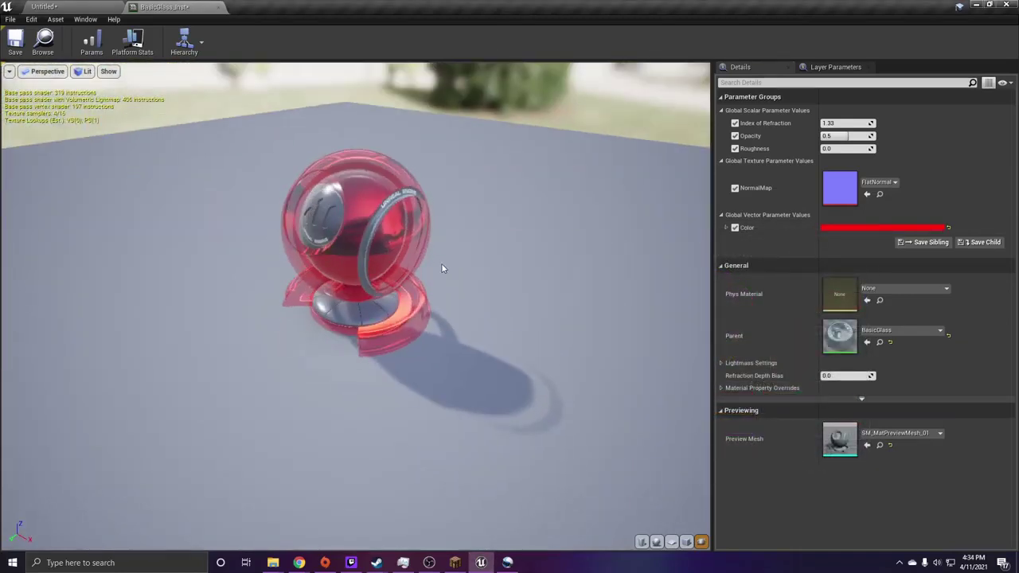
mouse_move(611, 183)
left_mouse_down()
mouse_move(610, 171)
mouse_move(611, 183)
left_mouse_up()
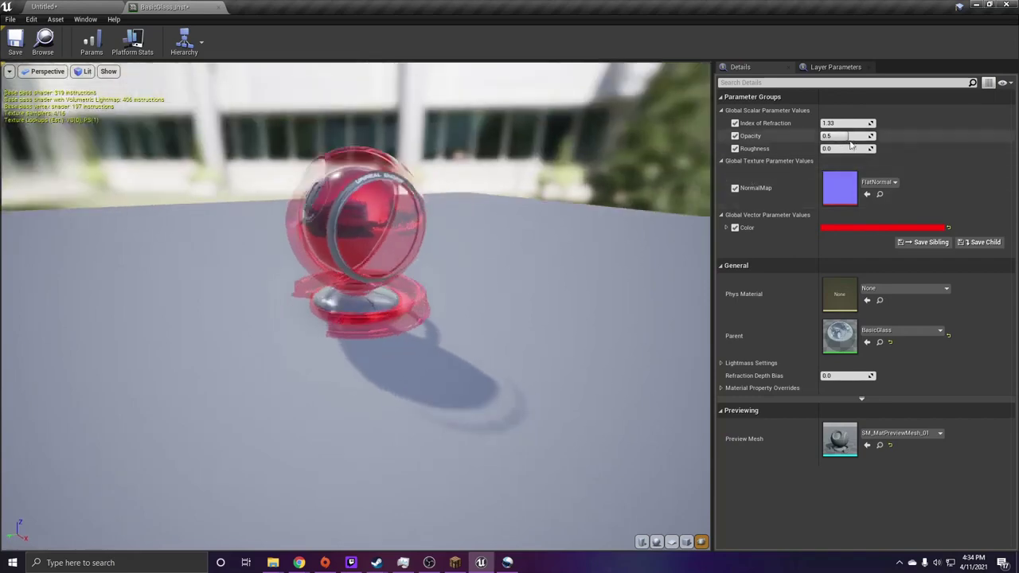
Raise the glass instance's Opacity to 0.785714 and set its Roughness to 0.2, checking the effect on the preview mesh
mouse_move(844, 135)
left_mouse_down()
mouse_move(831, 135)
mouse_move(863, 136)
left_mouse_up()
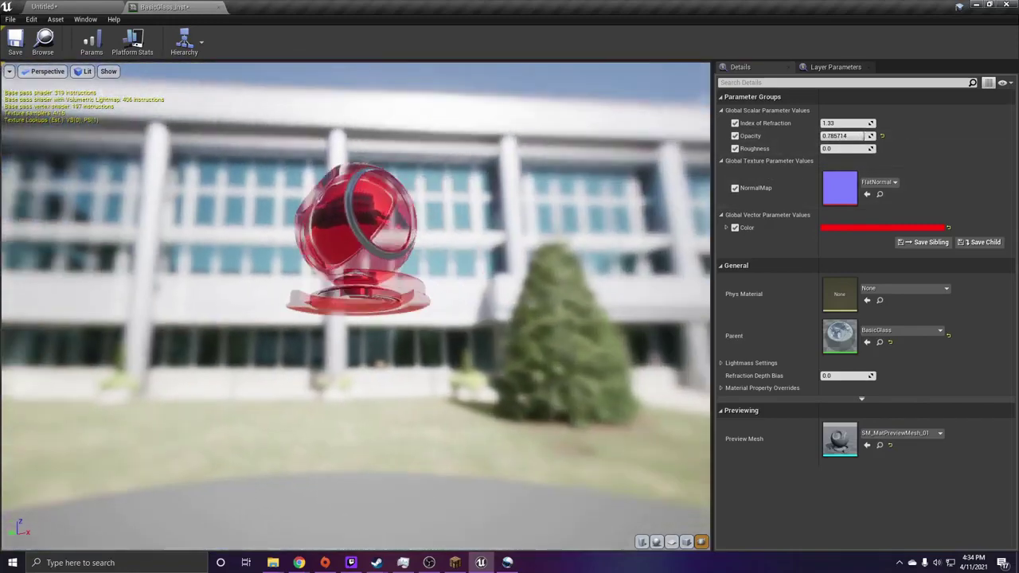
mouse_move(547, 211)
left_mouse_down()
mouse_move(547, 275)
mouse_move(546, 211)
left_mouse_up()
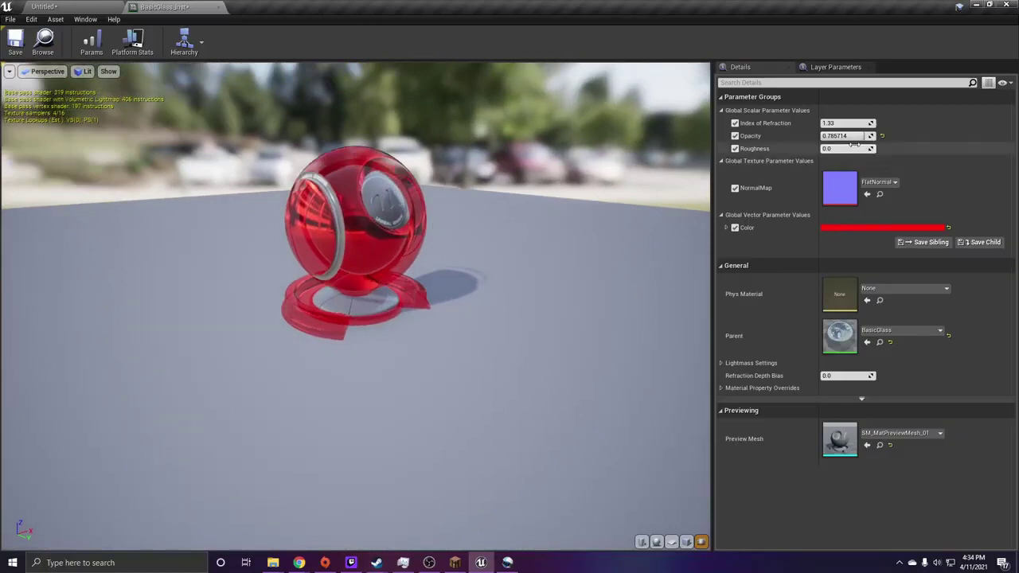
left_click_drag(827, 149, 840, 149)
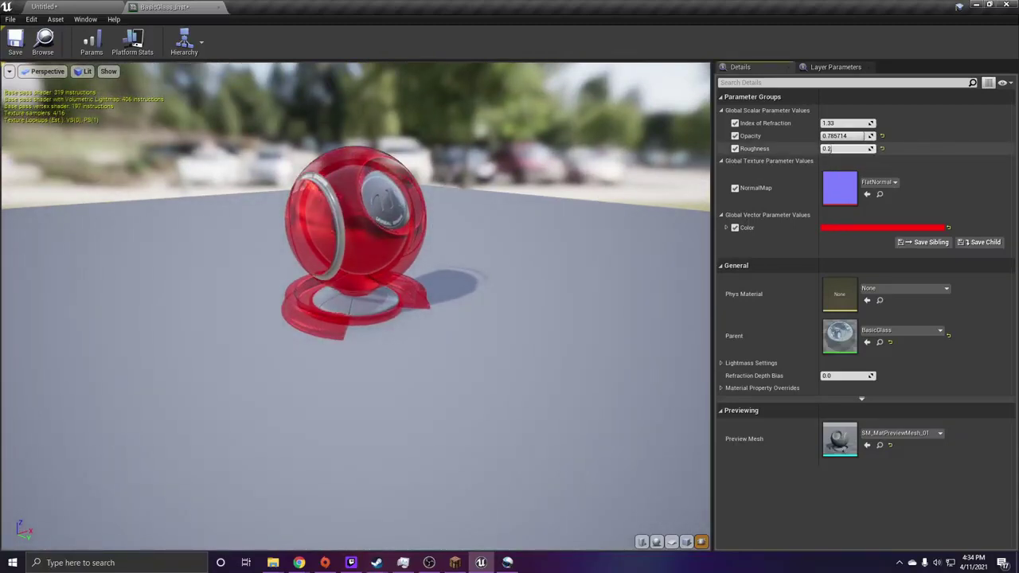
left_click_drag(549, 211, 482, 219)
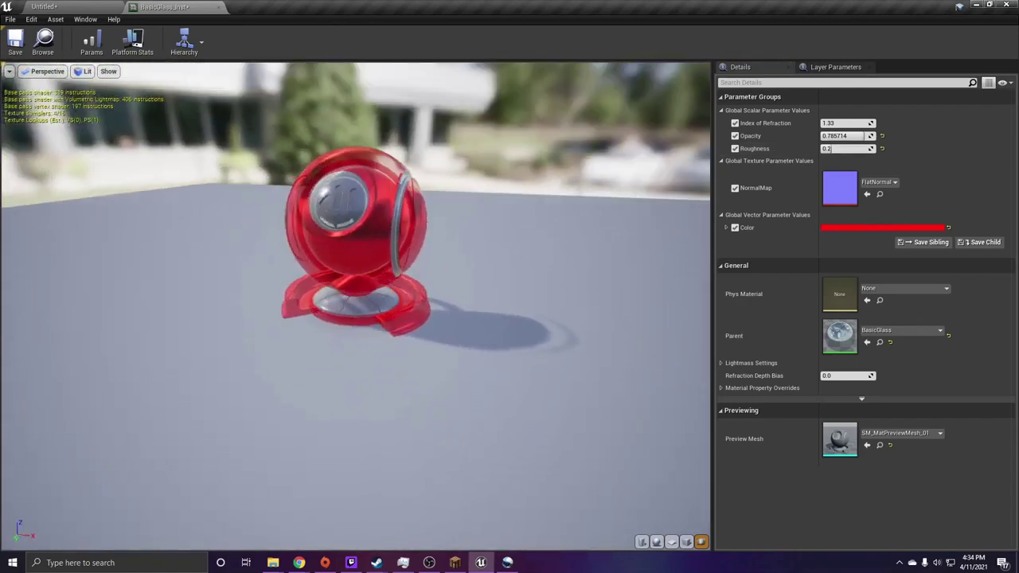
Try the T_Water_N texture as the glass instance's NormalMap and inspect it on the preview mesh
left_click(879, 183)
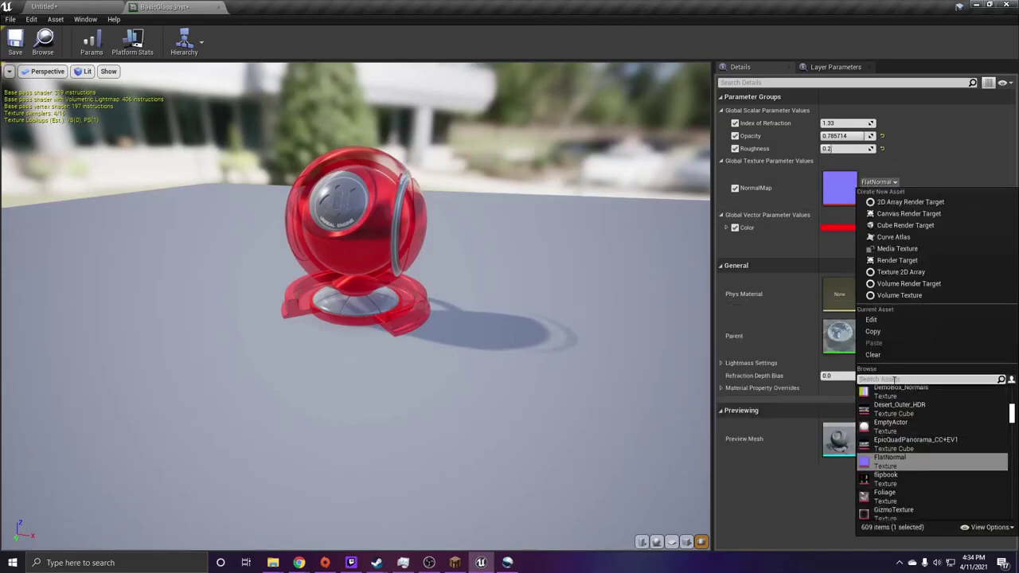
type("water")
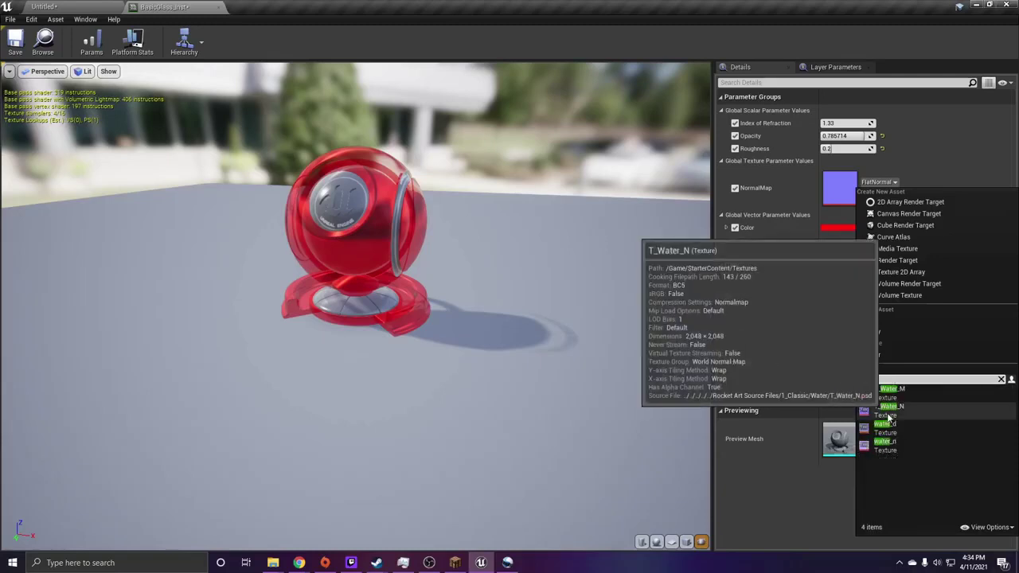
left_click(888, 408)
left_click_drag(356, 306, 449, 147)
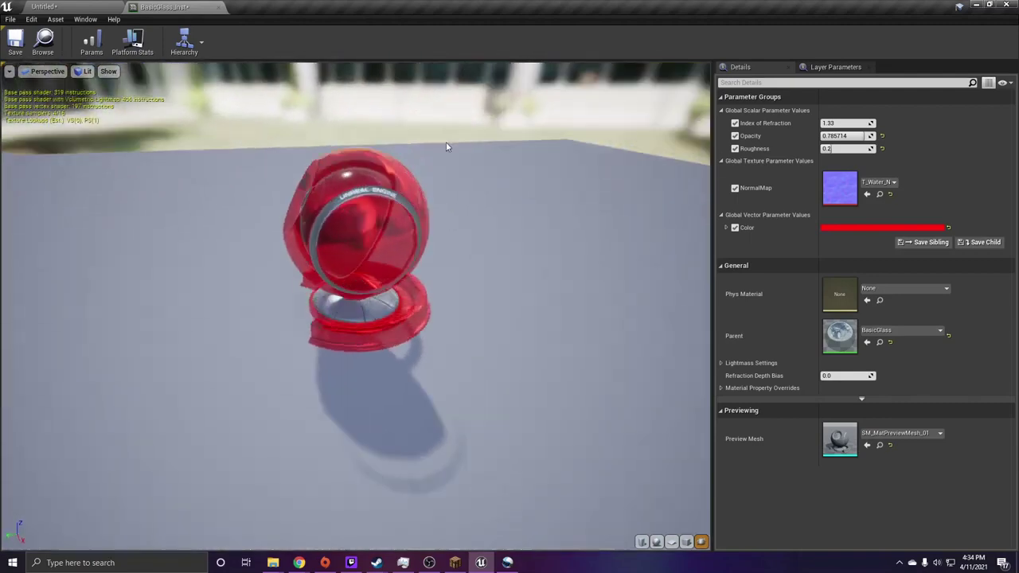
Assign the T_Wood_Walnut_N texture as the glass instance's NormalMap and inspect it on the preview mesh
left_click(887, 182)
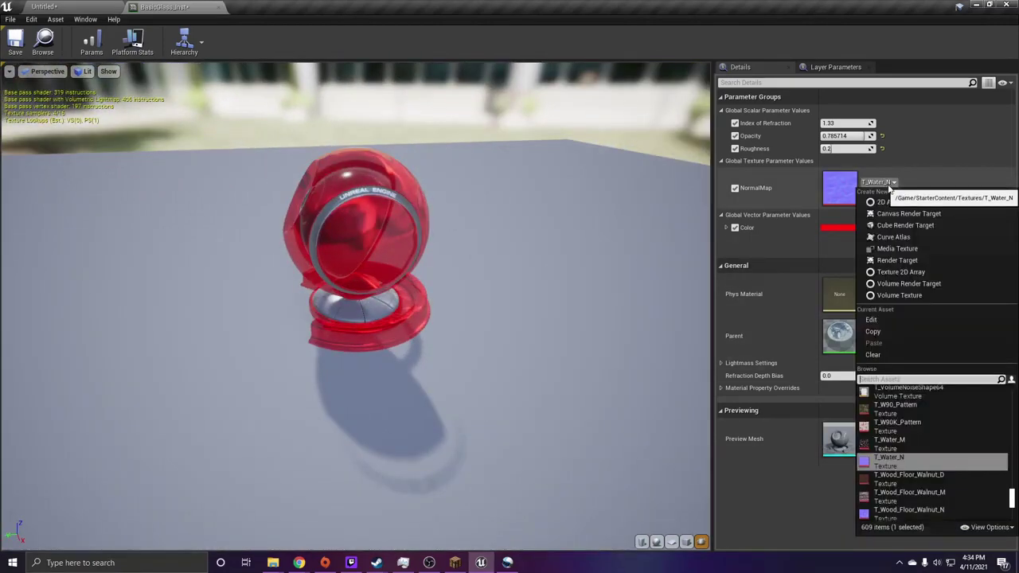
type("wood")
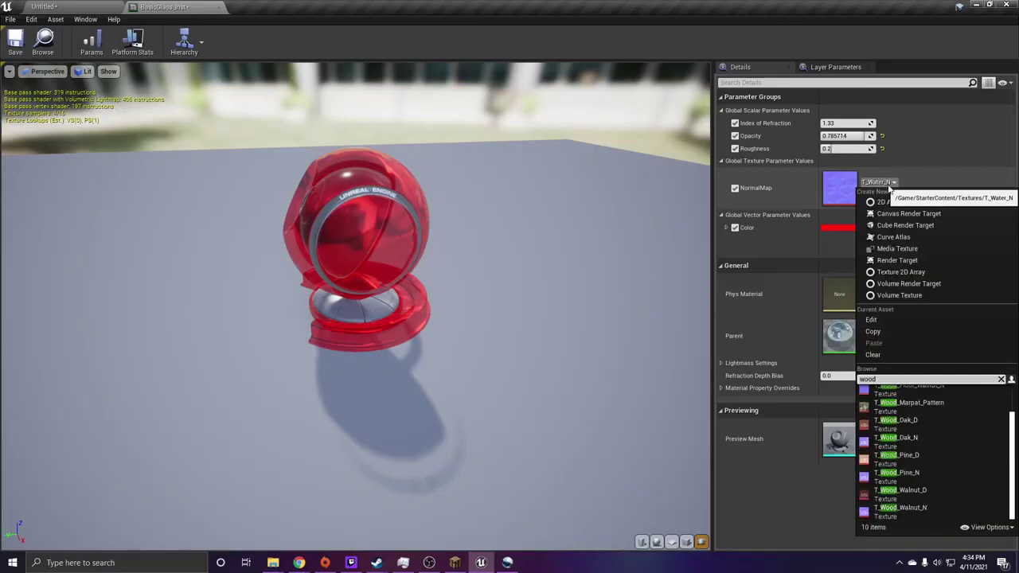
left_click(918, 515)
left_click_drag(509, 334, 457, 232)
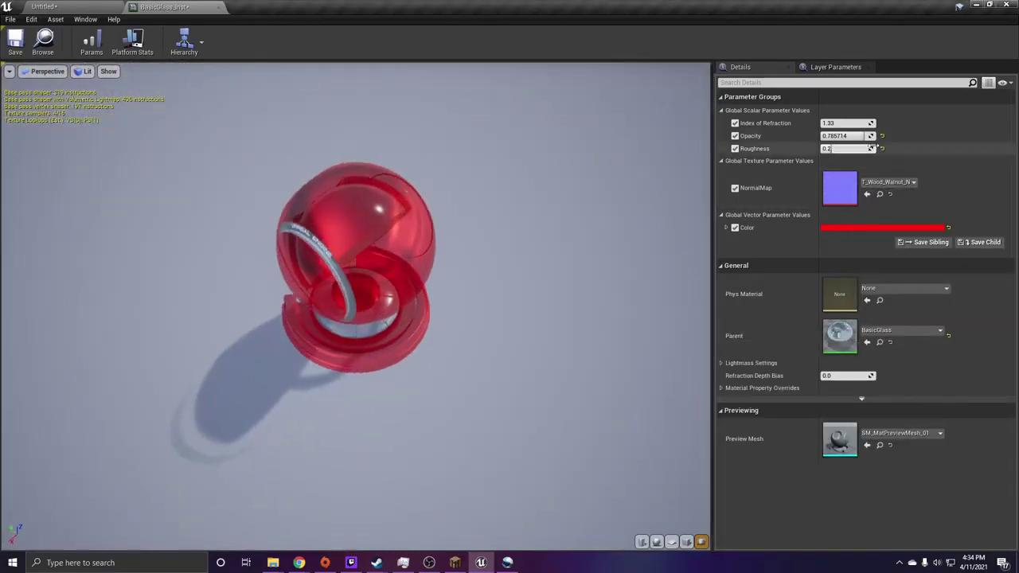
Adjust the glass instance's Roughness value again and view the preview mesh up close
left_click_drag(829, 148, 811, 149)
left_click_drag(509, 263, 417, 304)
scroll(406, 318, "up", 5)
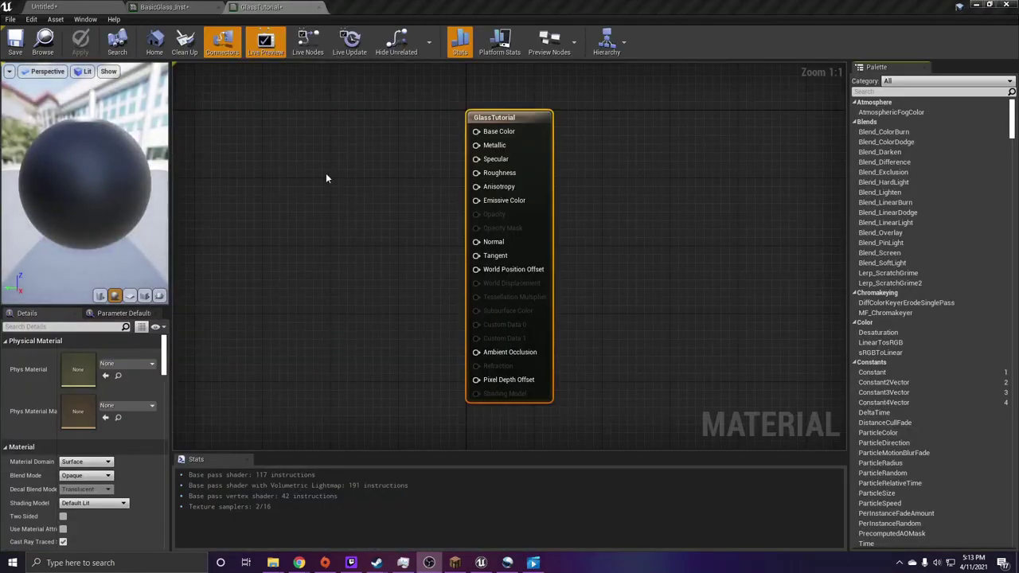
Set the GlassTutorial material's Blend Mode to Translucent and its translucency Lighting Mode to Surface TranslucencyVolume
right_click_drag(280, 148, 300, 141)
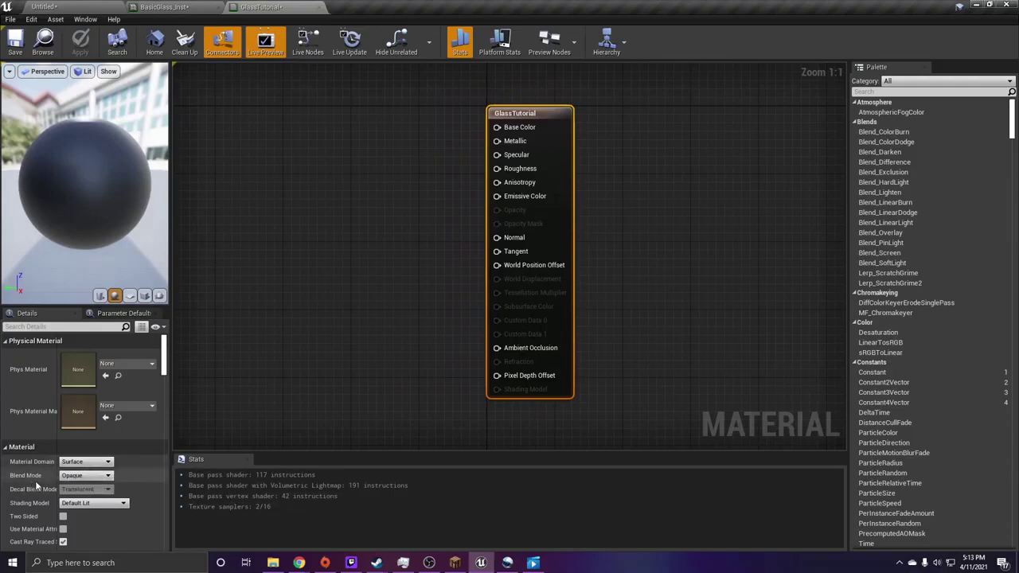
left_click(94, 475)
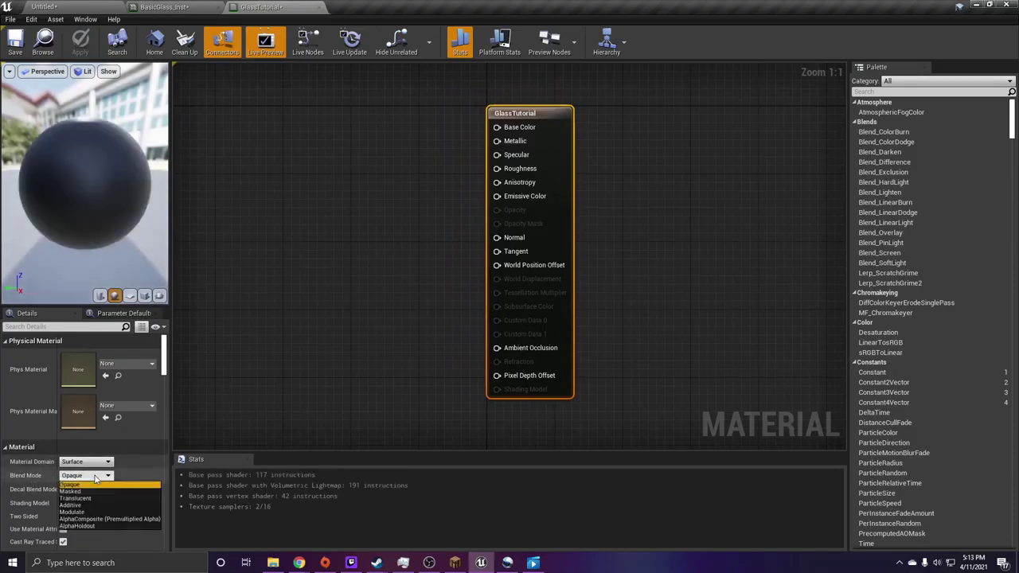
left_click(93, 498)
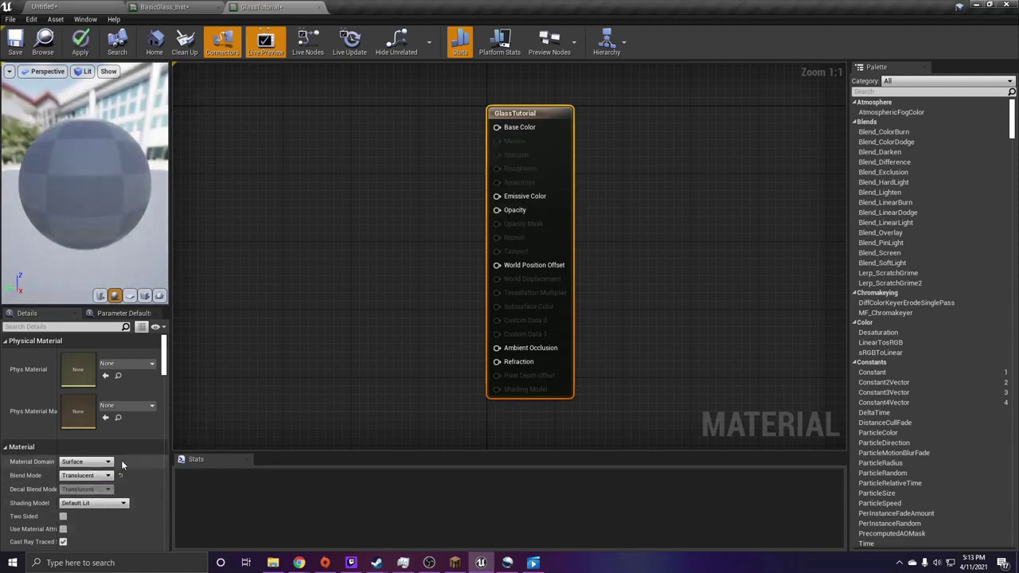
scroll(116, 485, "down", 10)
scroll(109, 477, "down", 8)
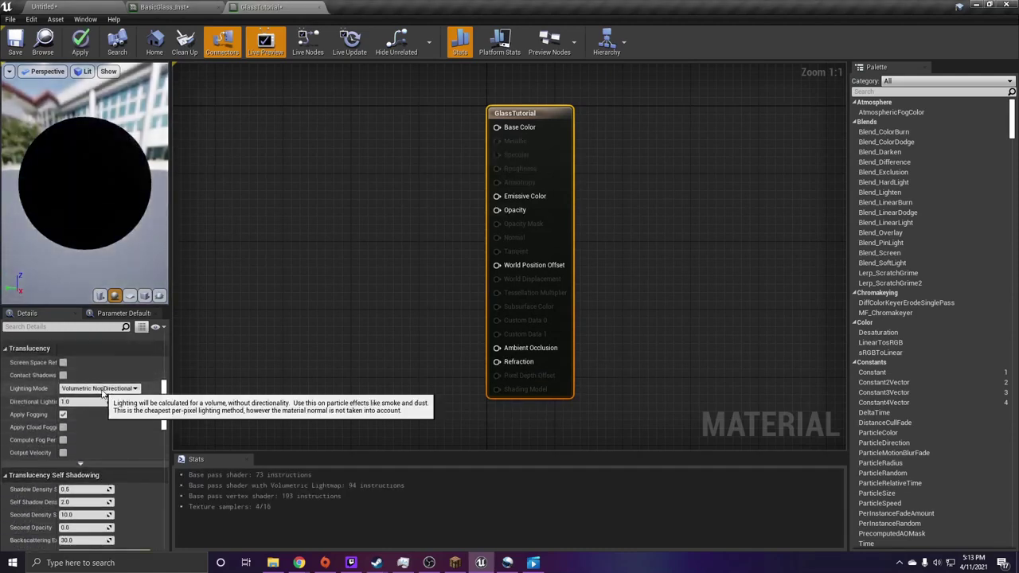
left_click(102, 388)
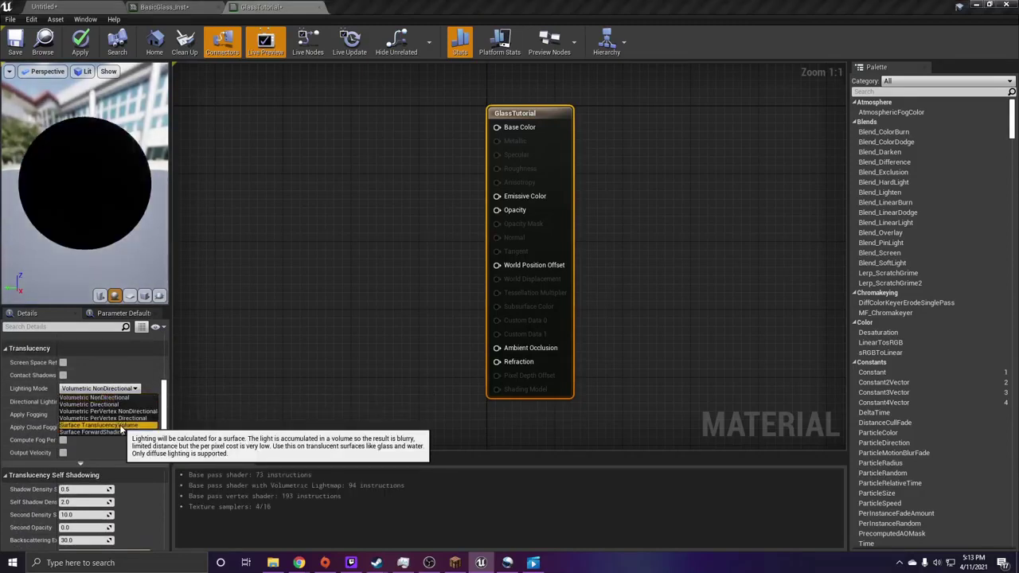
left_click(119, 425)
Add a Constant3Vector node beside the material node and convert it to a parameter named Color
right_click_drag(404, 251, 471, 272)
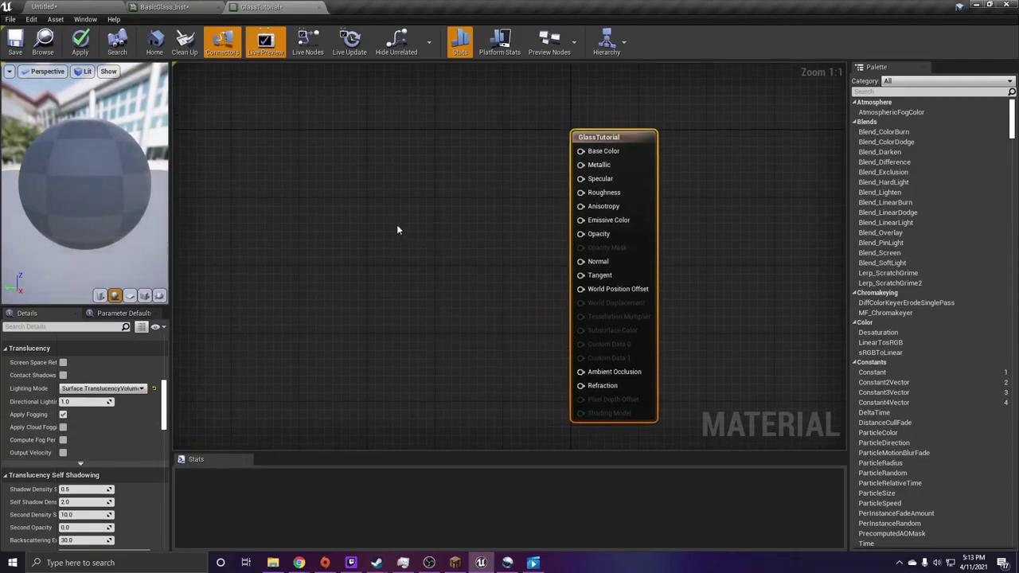
left_click(345, 136)
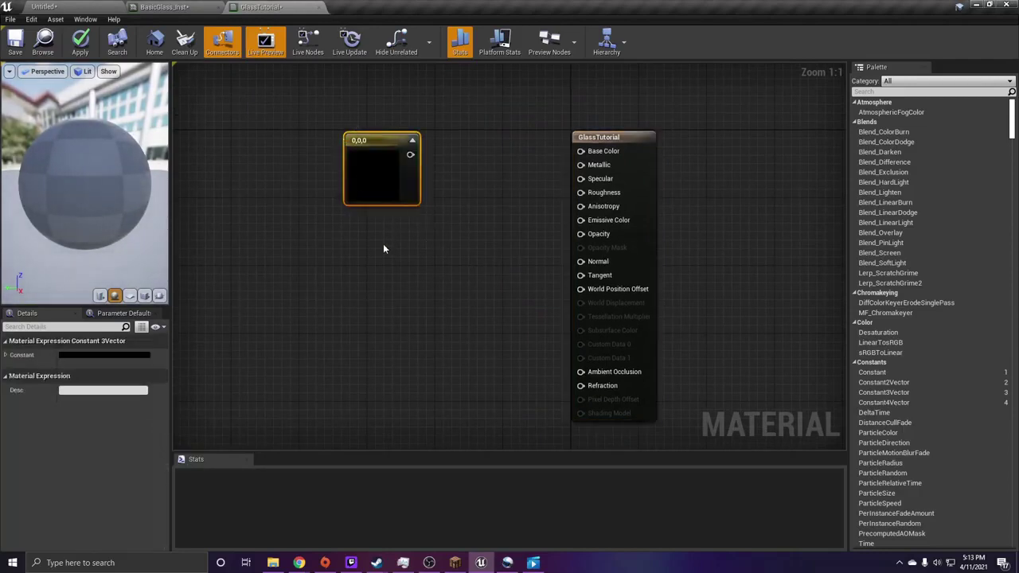
right_click_drag(364, 140, 370, 158)
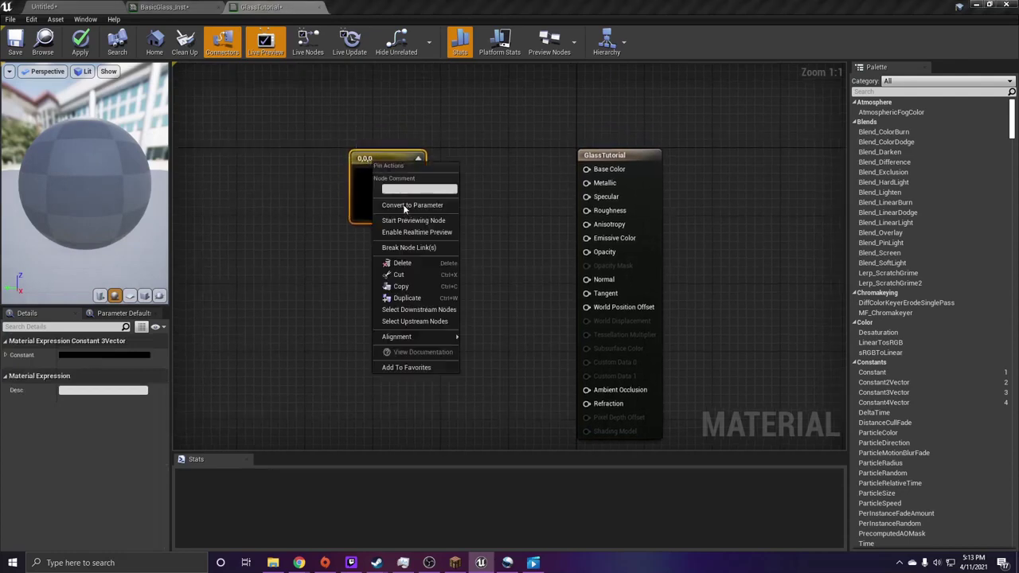
left_click(394, 205)
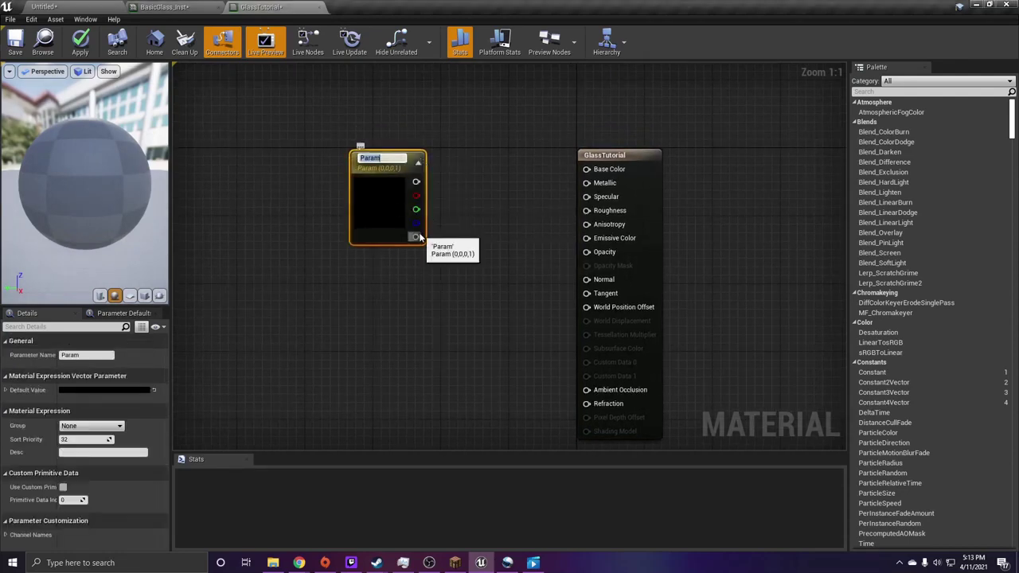
key("Return")
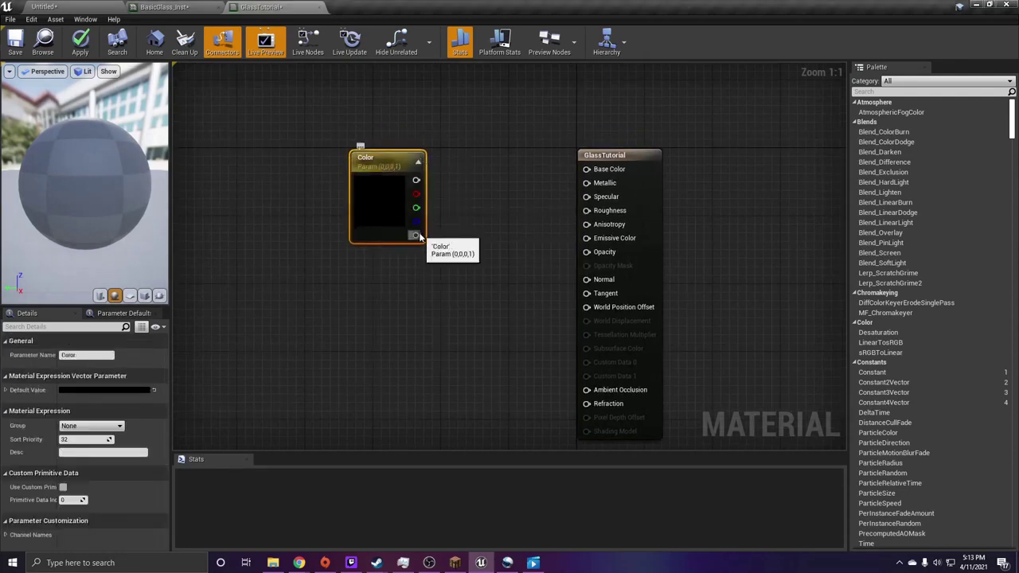
Set the Color parameter's default to white (1,1,1) and connect it to the material's Base Color
double_click(367, 209)
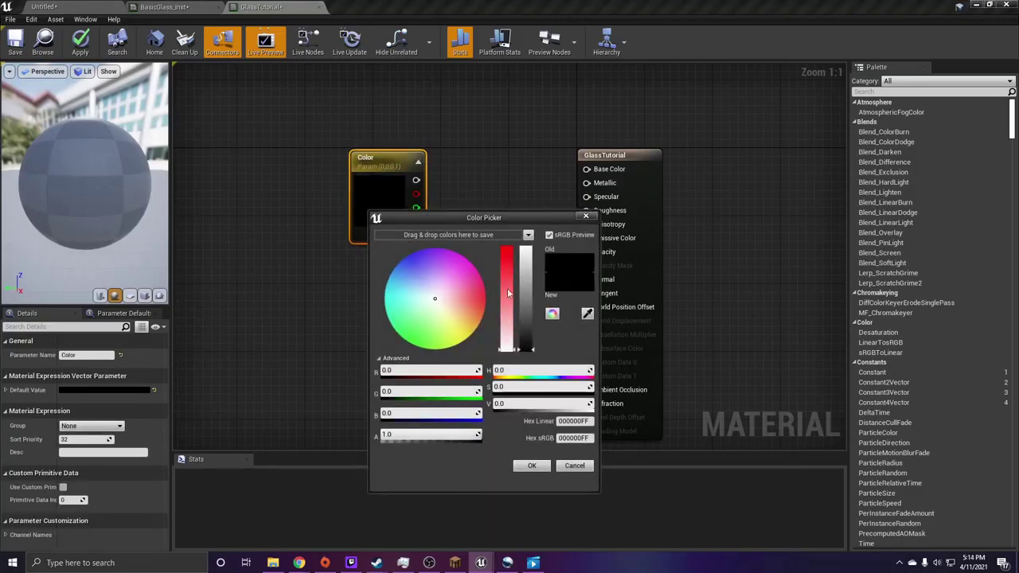
left_click_drag(525, 280, 507, 211)
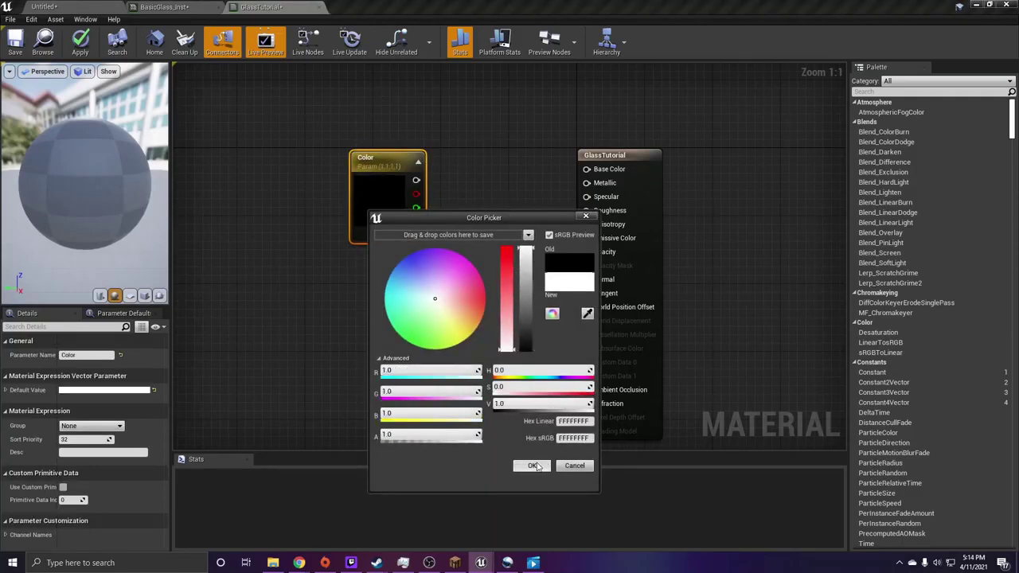
left_click(531, 466)
left_click_drag(415, 180, 588, 169)
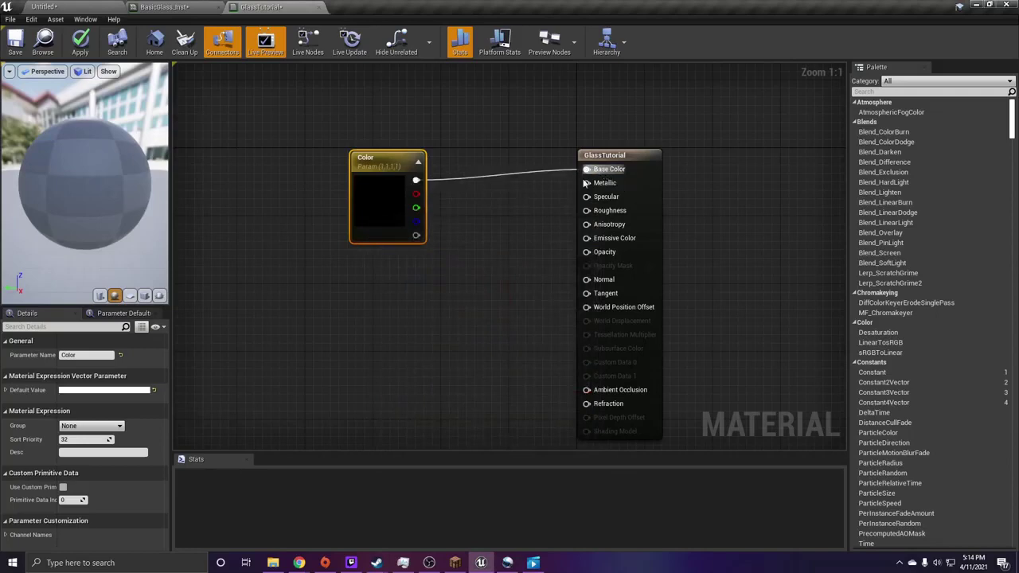
Add a Constant node below the Color parameter, set its value to 1 and connect it to Metallic
right_click_drag(447, 293, 464, 283)
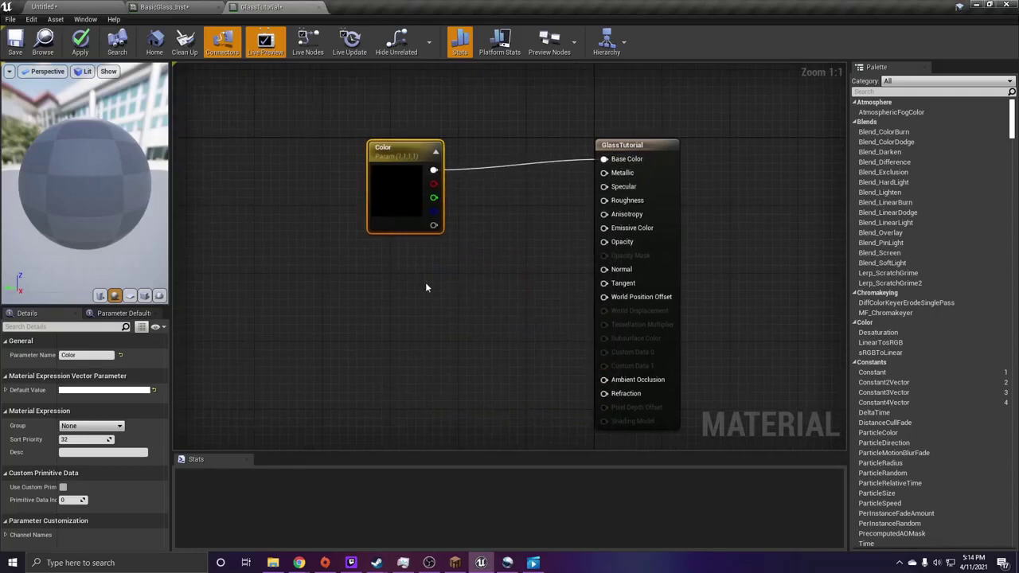
left_click(384, 257)
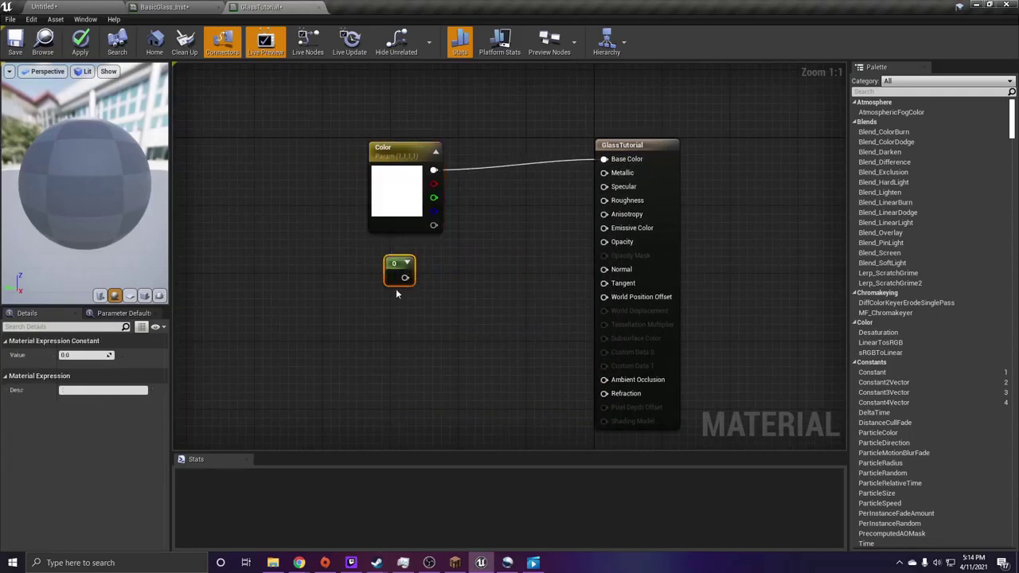
left_click_drag(395, 261, 382, 251)
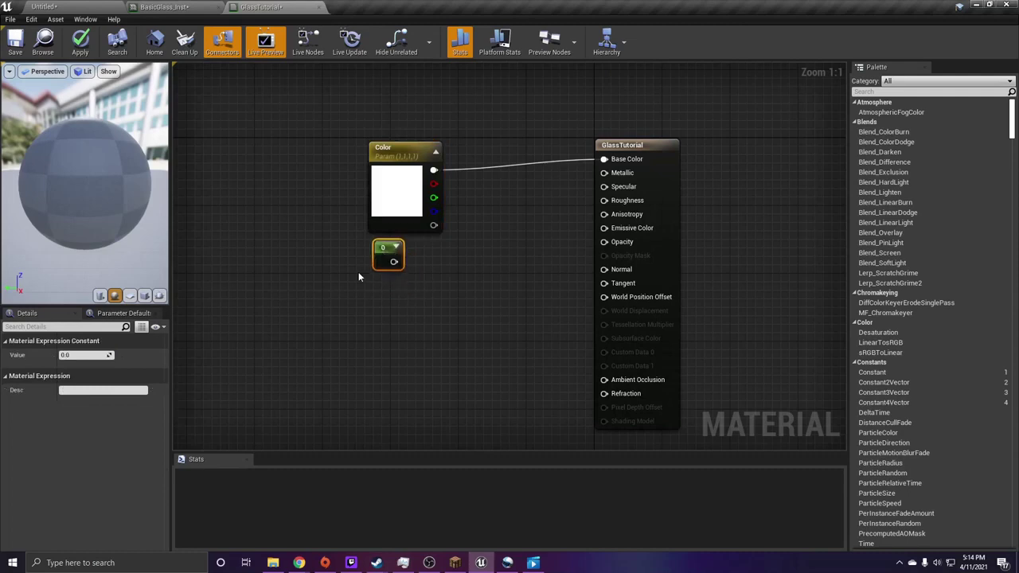
left_click(79, 355)
type("1")
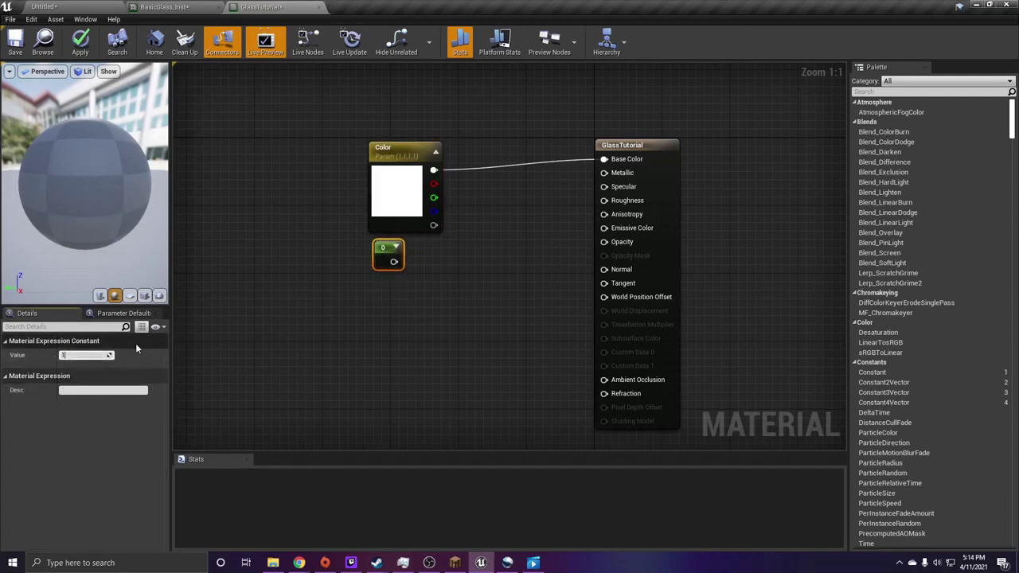
left_click(281, 308)
left_click_drag(393, 261, 624, 174)
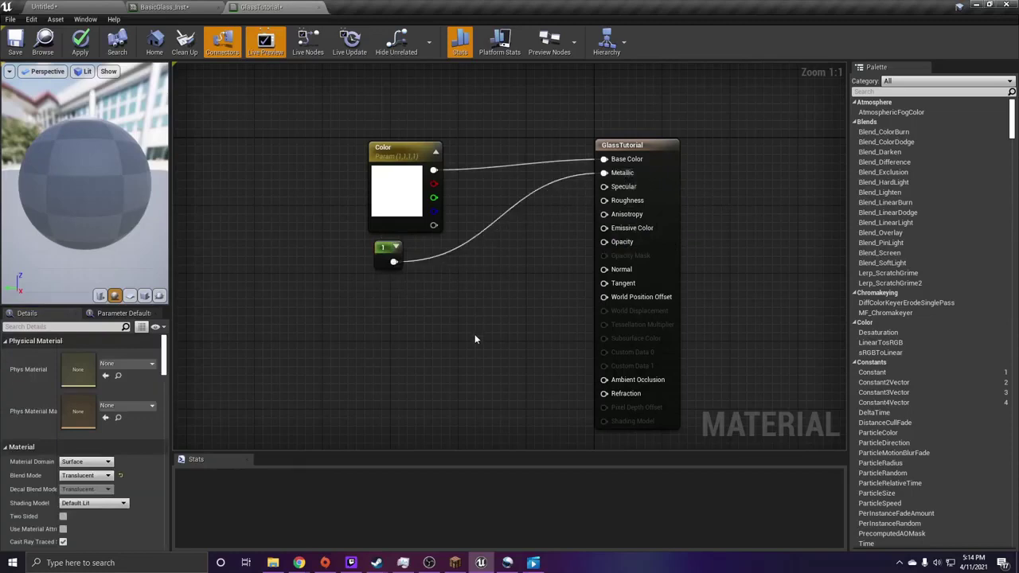
Add another Constant node, convert it to a parameter named Roughness and connect it to the material's Roughness input
left_click(379, 295)
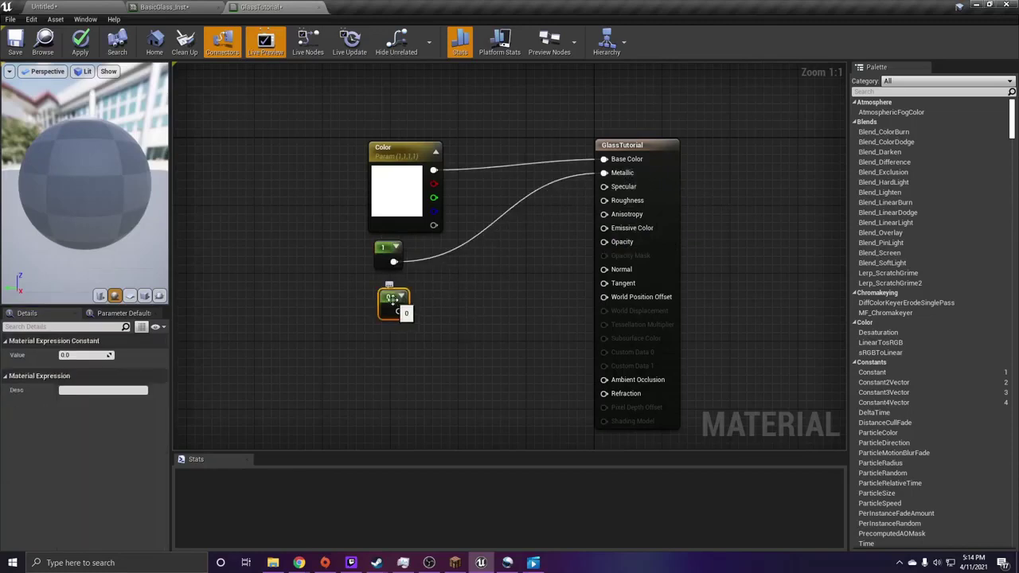
right_click(393, 302)
left_click(434, 344)
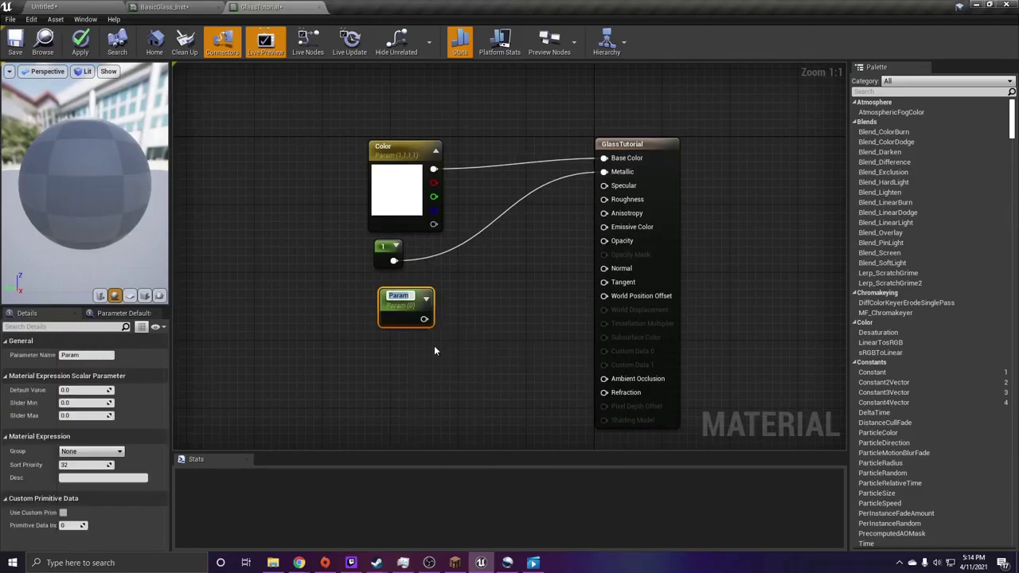
type("Roughness")
key("Return")
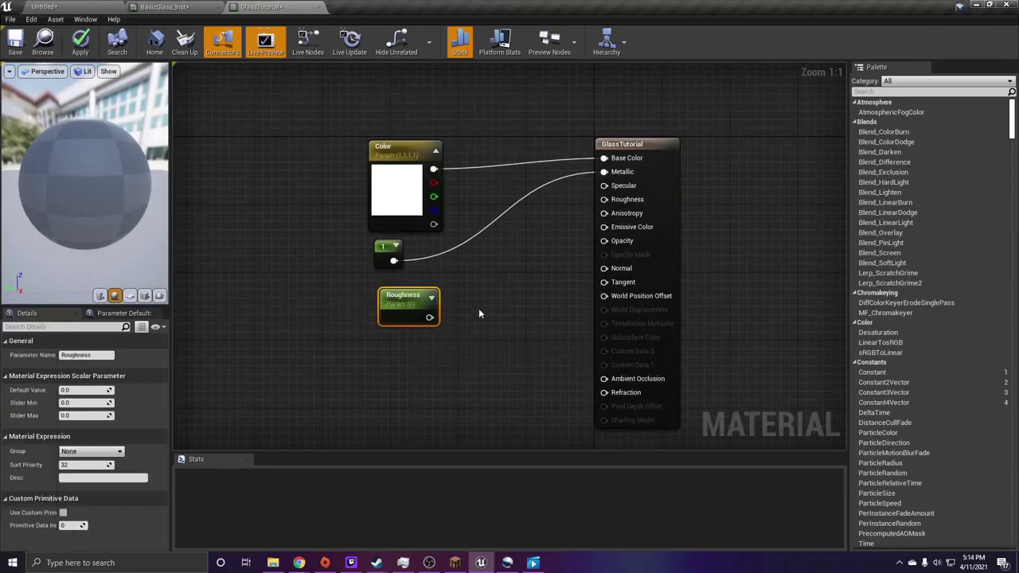
left_click_drag(429, 316, 614, 199)
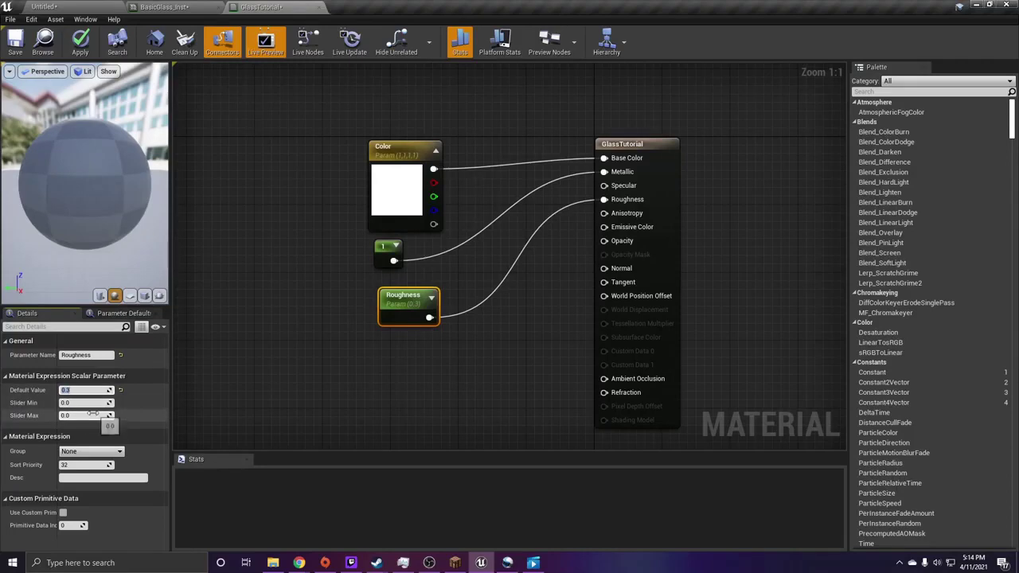
Set the Roughness parameter's default value to 0 and slider maximum to 1, and align its node under the Metallic constant
key("Return")
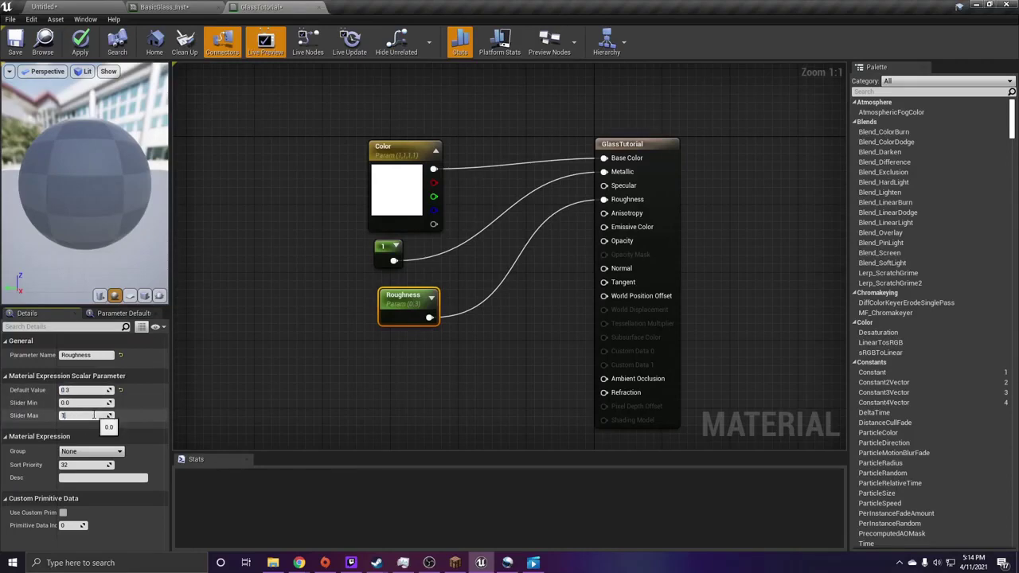
left_click(65, 390)
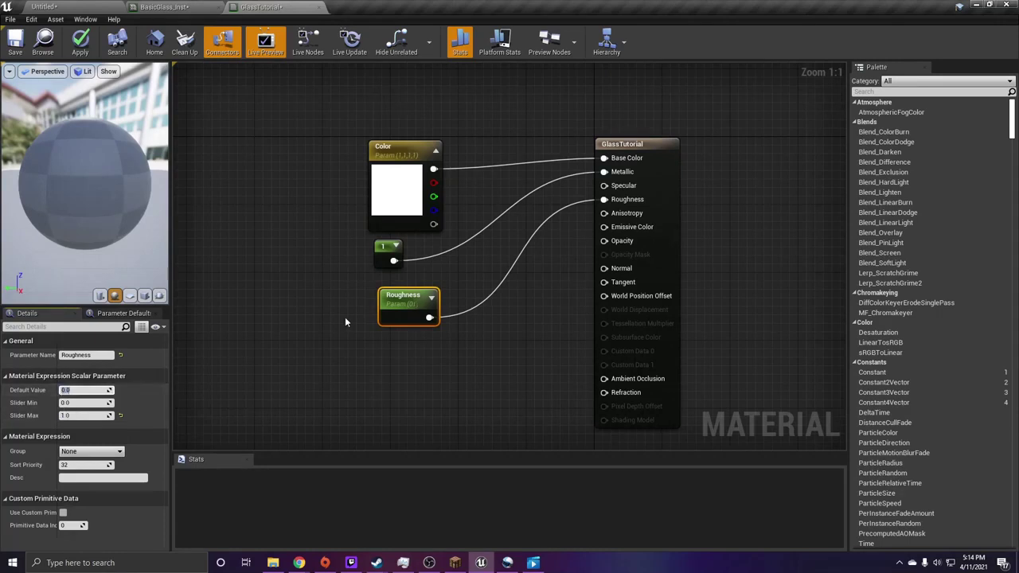
left_click_drag(403, 312, 397, 304)
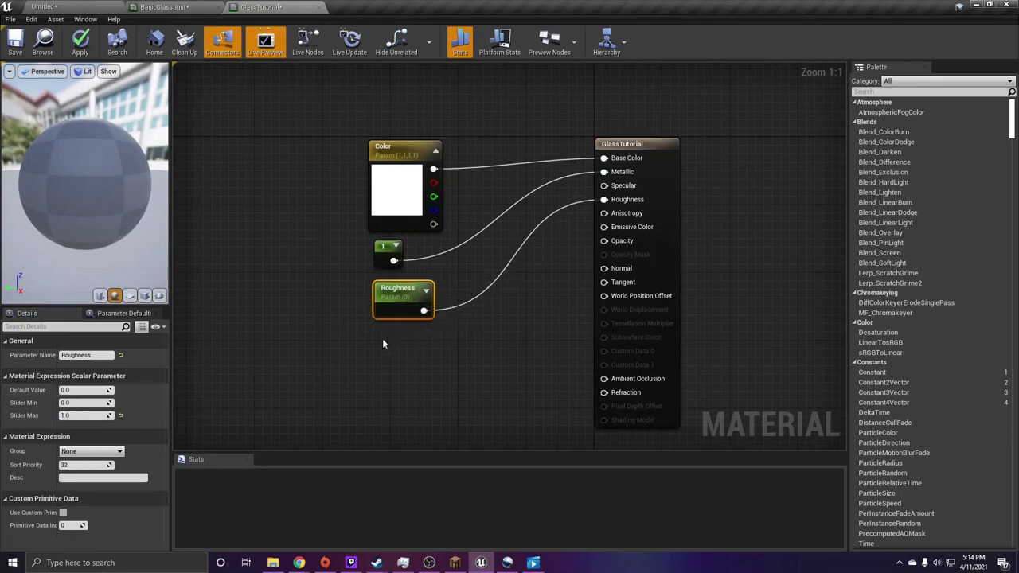
Add a Constant node below Roughness and convert it to a parameter named Opacity
left_click(382, 344)
right_click(390, 342)
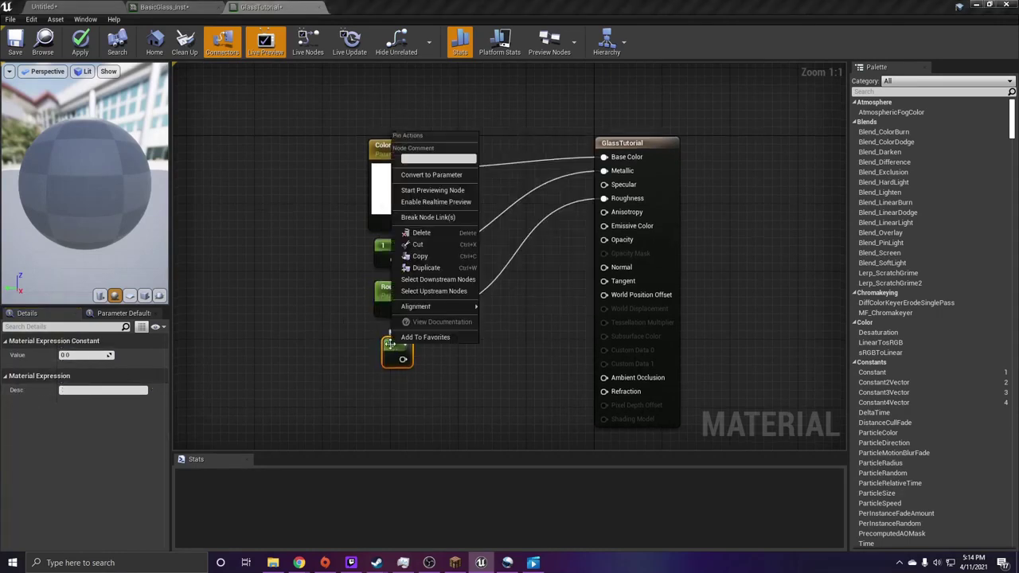
left_click(431, 174)
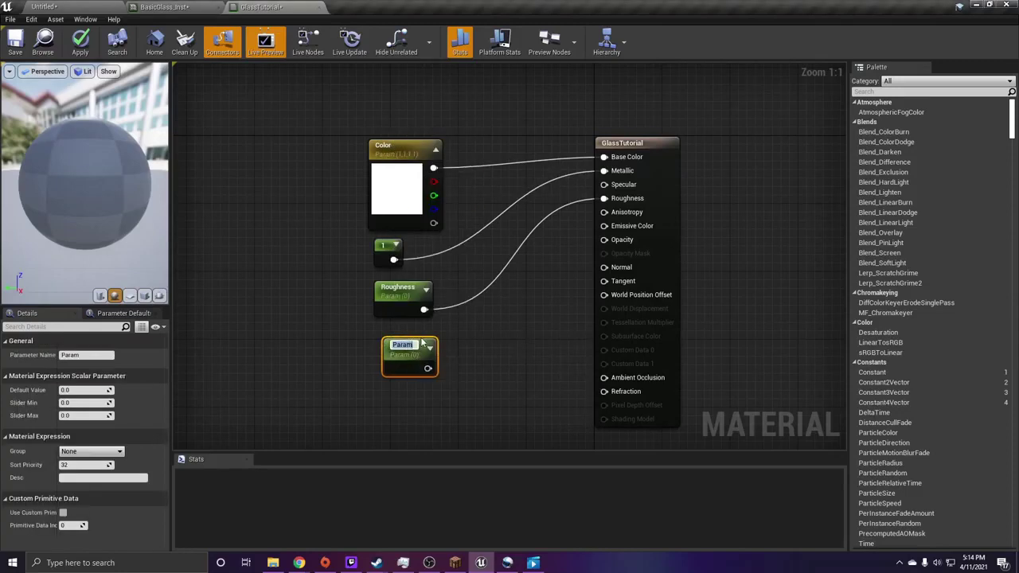
type("Opacity")
key("Return")
Set the Opacity parameter's default to 0.5 and slider maximum to 1, and connect it to the material's Opacity input
left_click(72, 390)
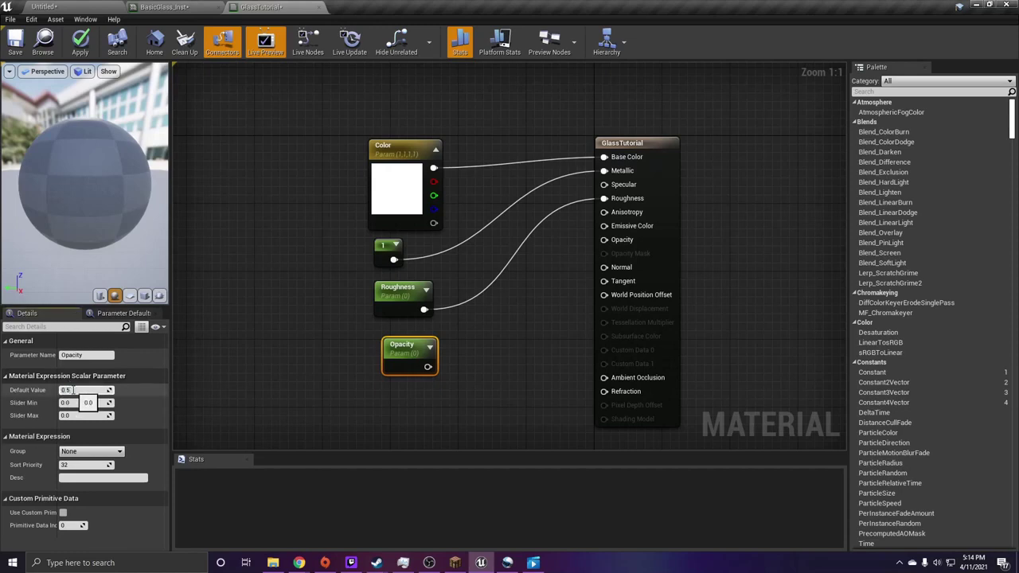
type("0.5")
left_click(78, 414)
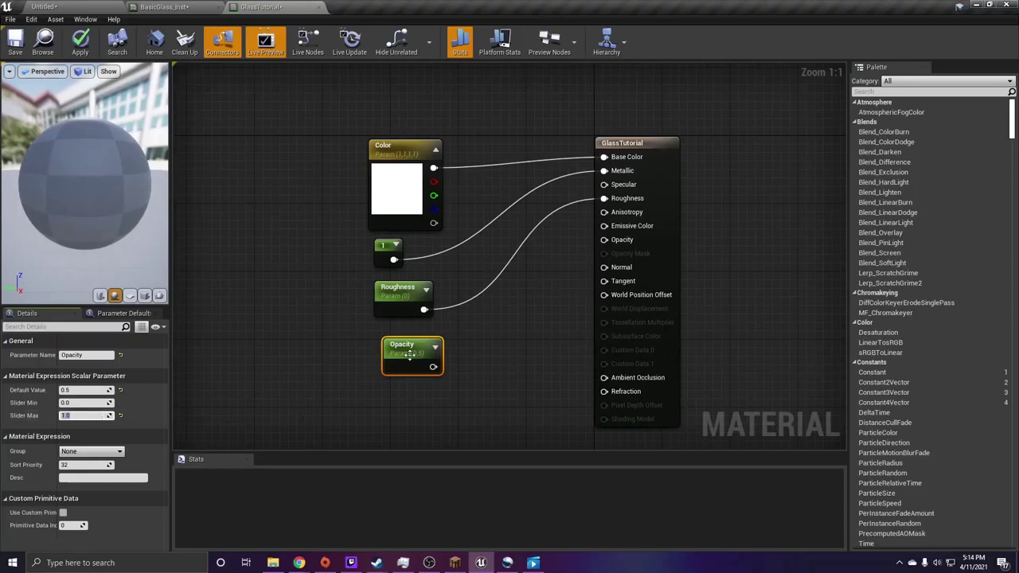
left_click_drag(409, 355, 400, 349)
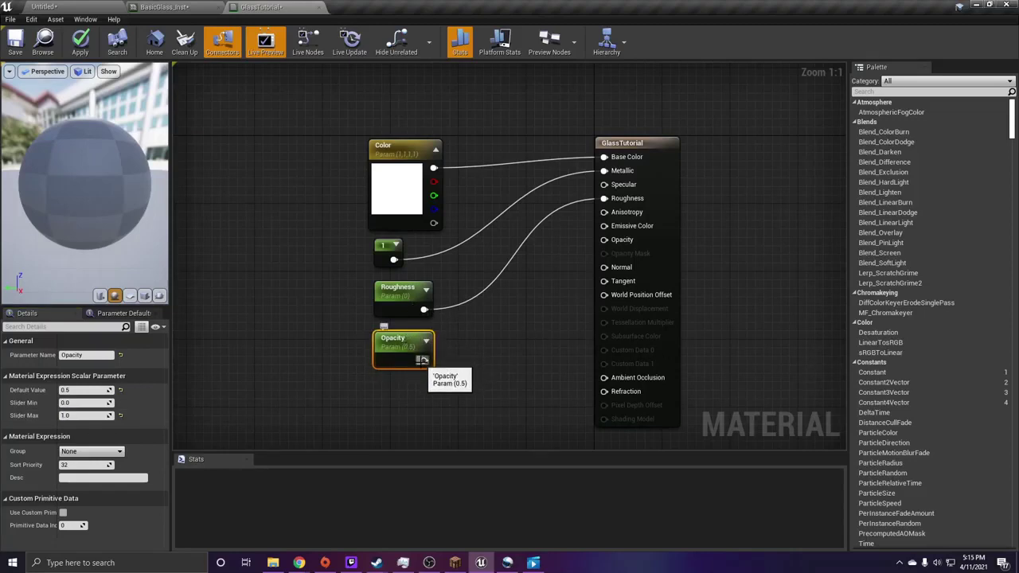
left_click_drag(422, 360, 604, 239)
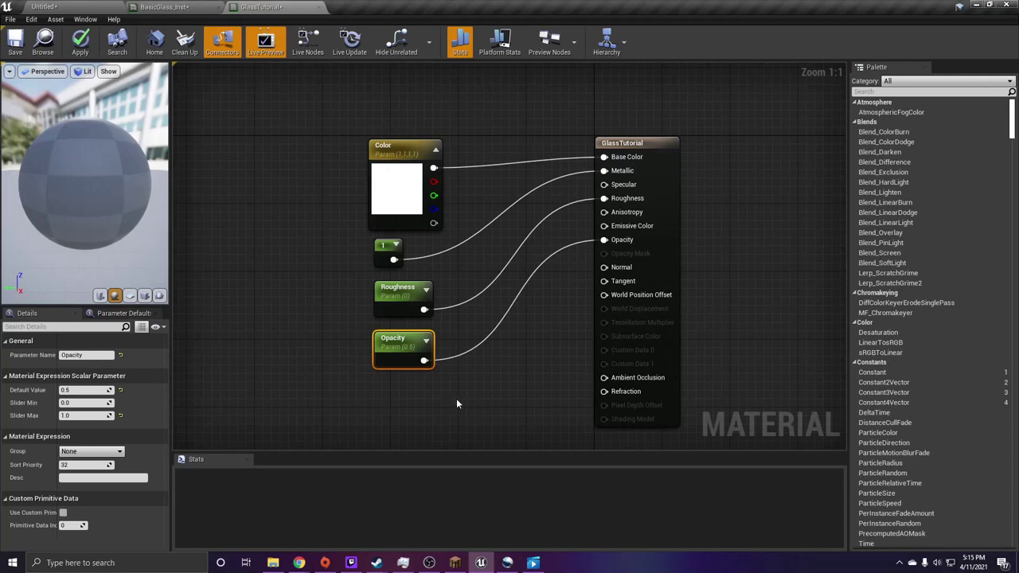
Add a Fresnel node below the Opacity parameter
right_click_drag(457, 404, 501, 326)
right_click(432, 362)
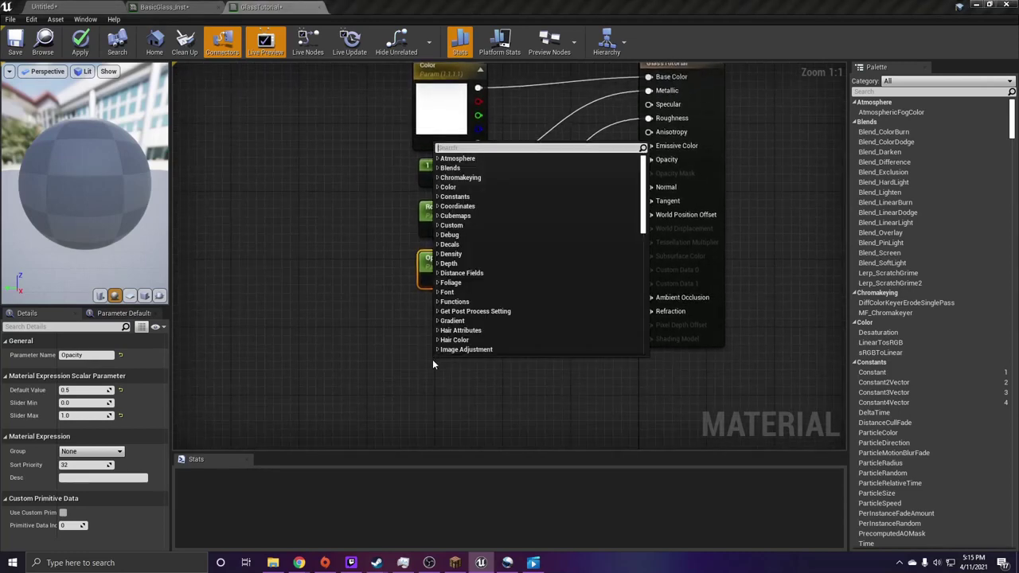
type("fresn")
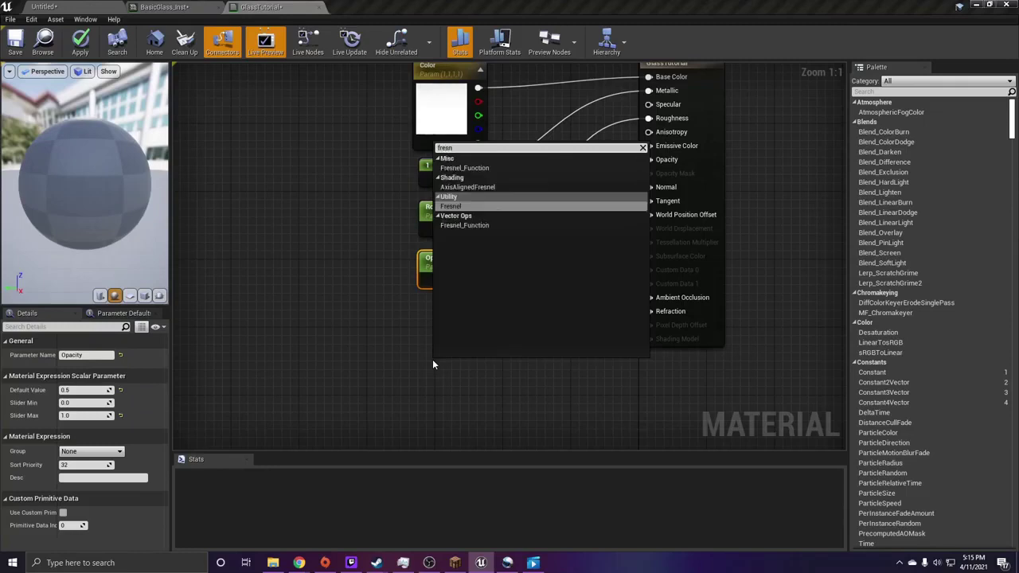
key("Return")
left_click_drag(496, 362, 474, 365)
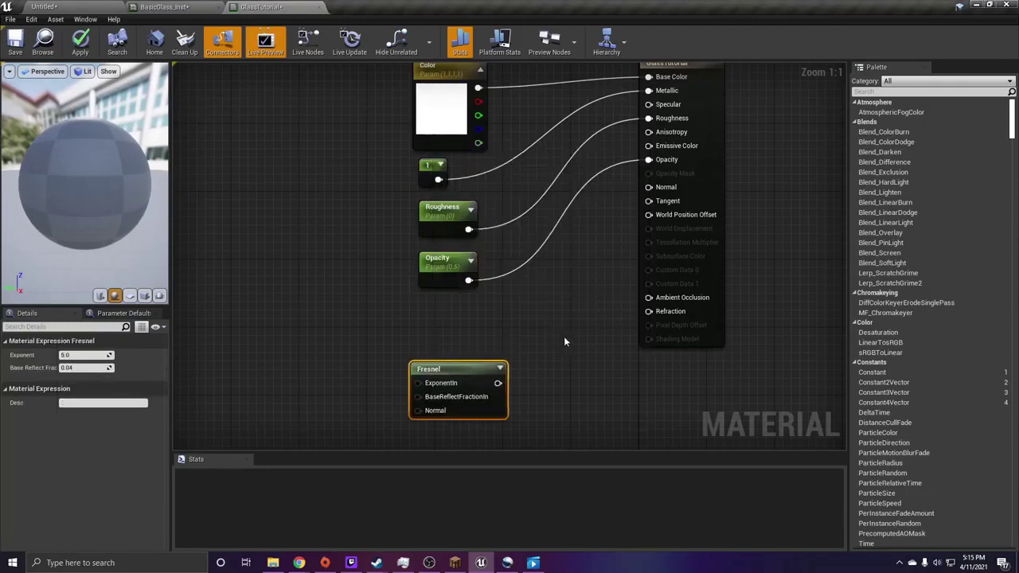
Add a Lerp node beside the Fresnel node, feeding Fresnel into its Alpha and its output into the material's Refraction
right_click_drag(324, 318, 244, 327)
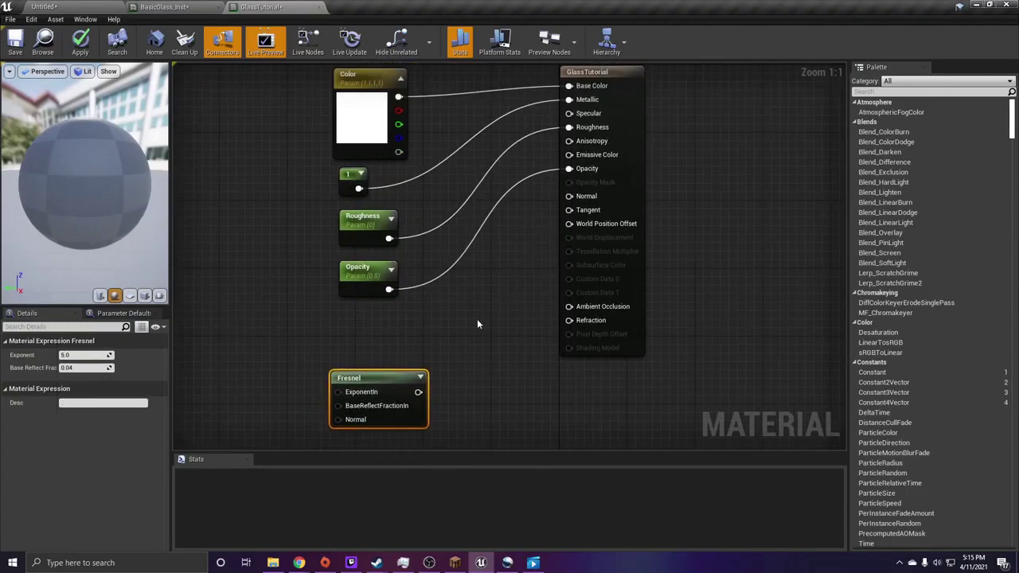
left_click(459, 341)
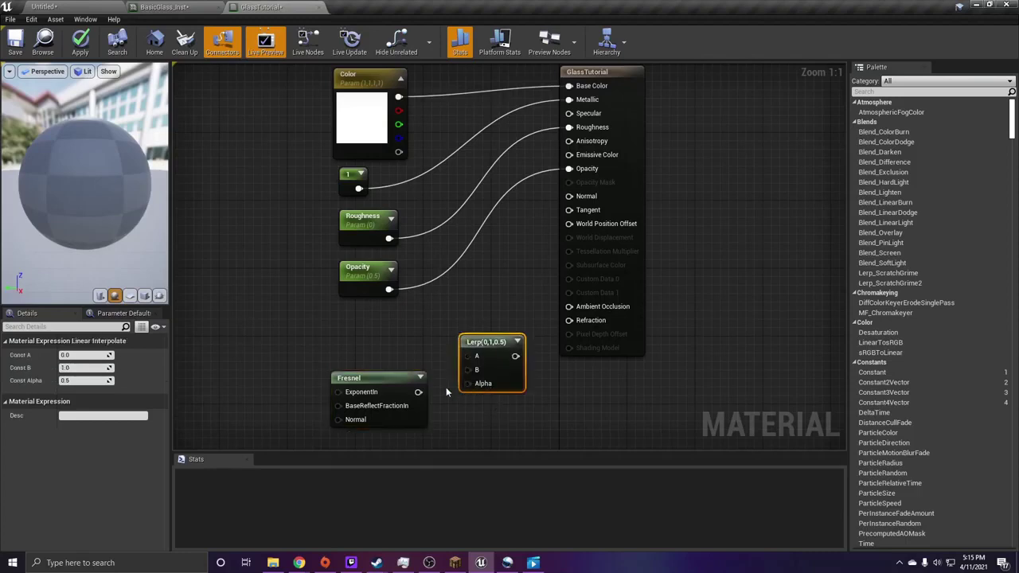
left_click_drag(417, 391, 574, 326)
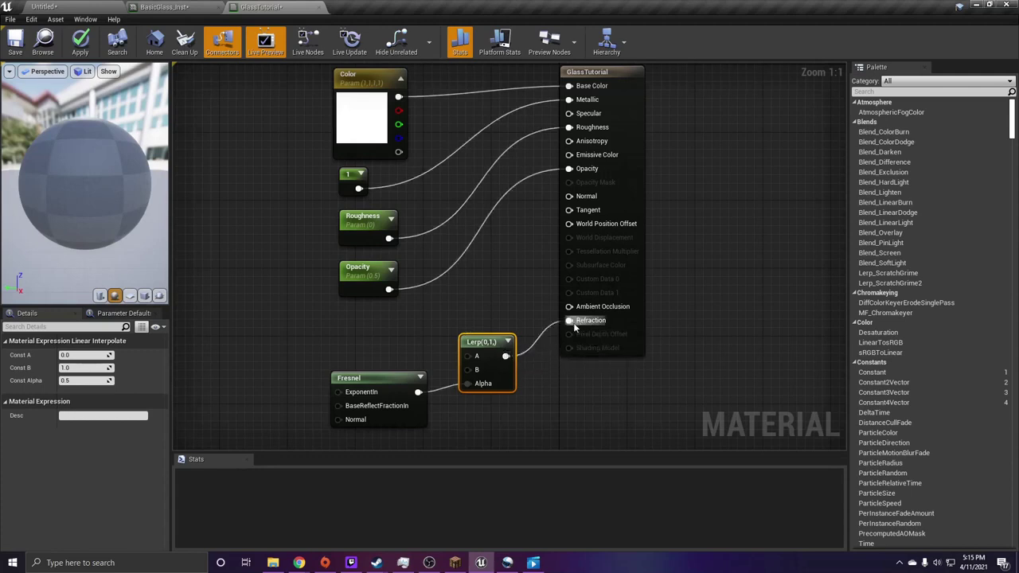
Add two Constant nodes between Opacity and Fresnel, moving the Fresnel node down to make room
left_click(305, 311)
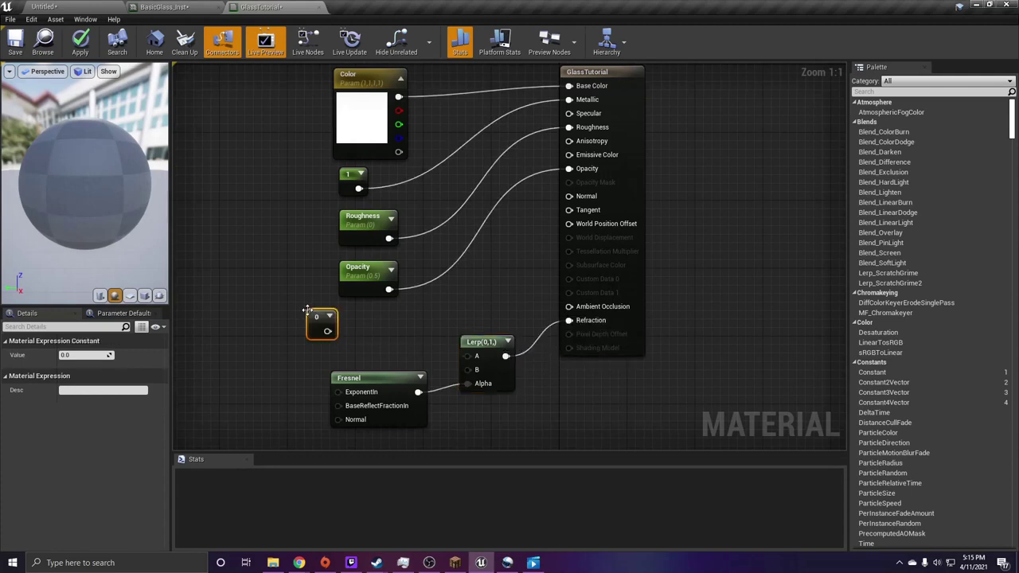
left_click(308, 363)
left_click_drag(382, 378, 373, 412)
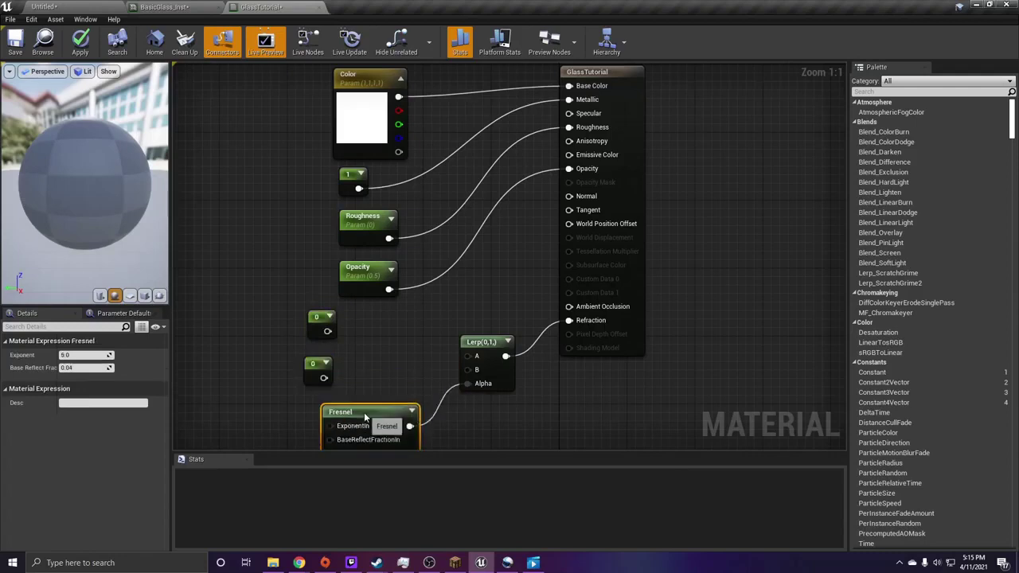
mouse_move(319, 365)
left_mouse_down()
mouse_move(328, 350)
mouse_move(319, 357)
left_mouse_up()
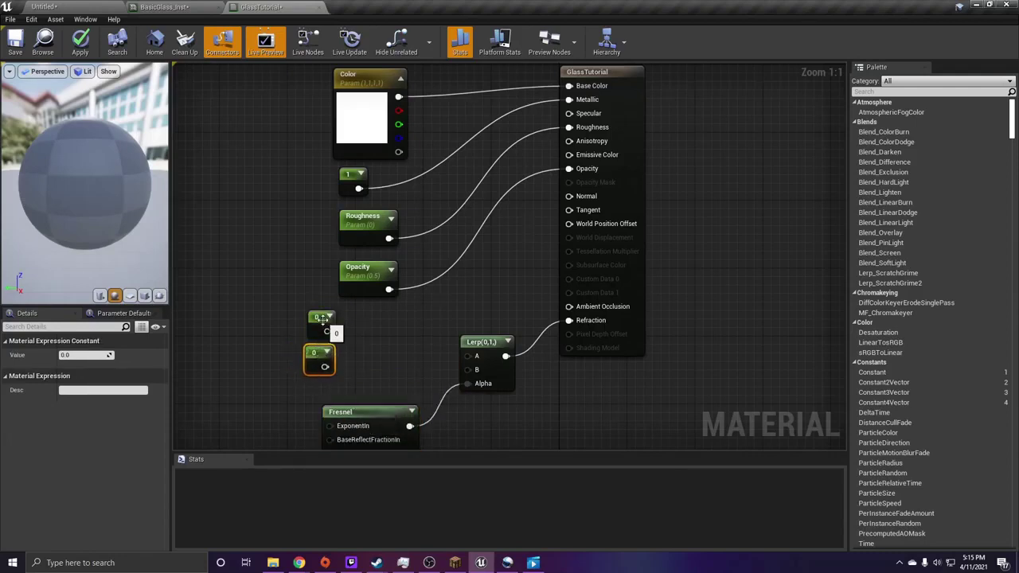
Set the upper new constant to 1 and connect it to the Lerp's A input
left_click(322, 317)
left_click(86, 355)
type("1")
key("Return")
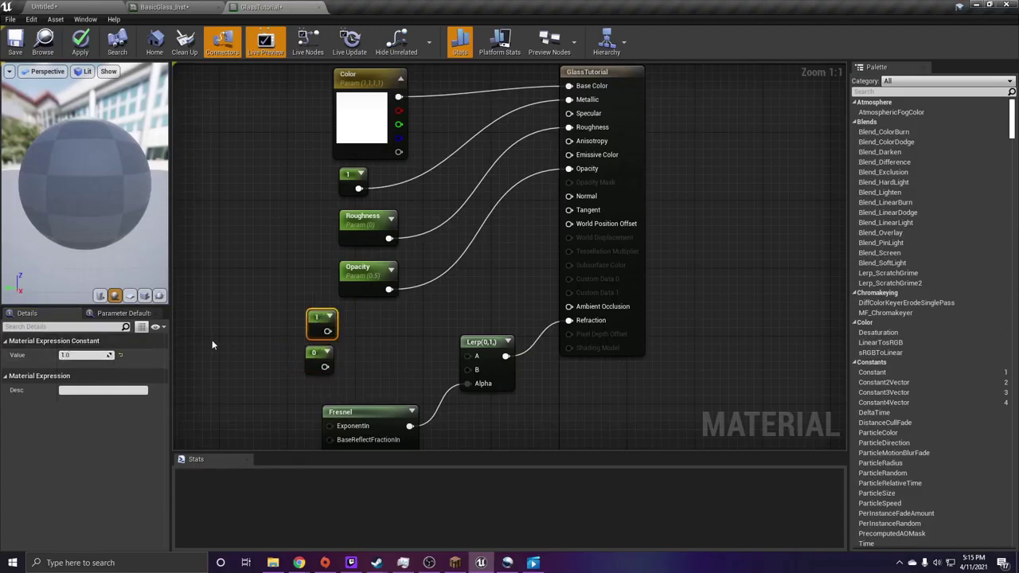
left_click(213, 345)
left_click_drag(327, 331, 467, 356)
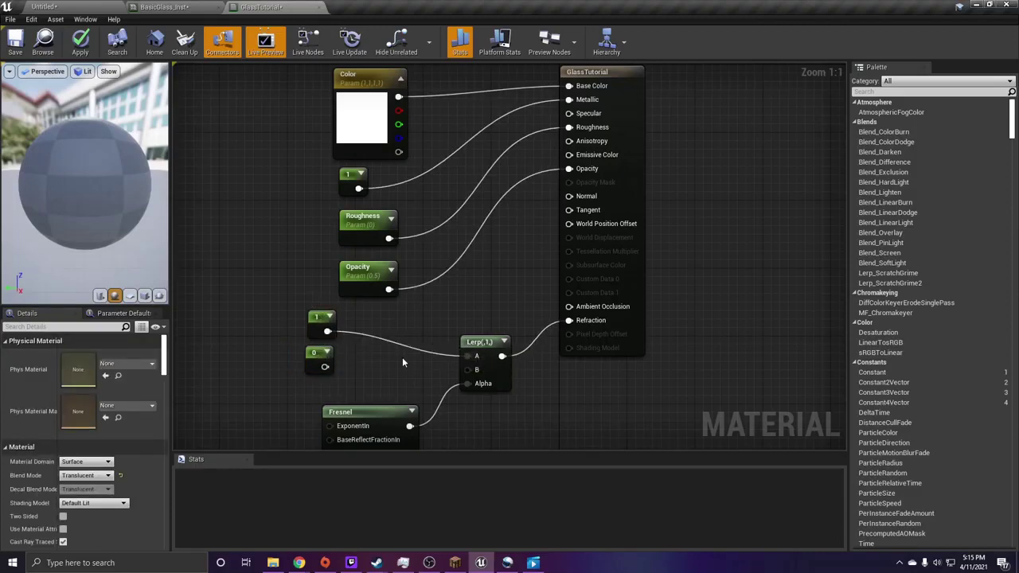
Set the lower new constant to 1.33 and connect it to the Lerp's B input
left_click(317, 360)
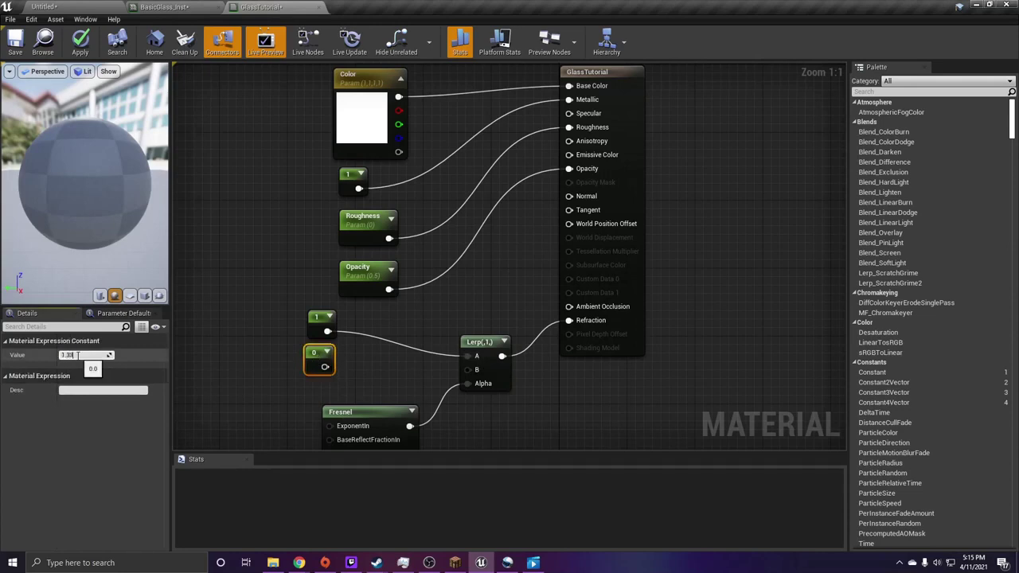
key("Return")
left_click_drag(334, 366, 476, 369)
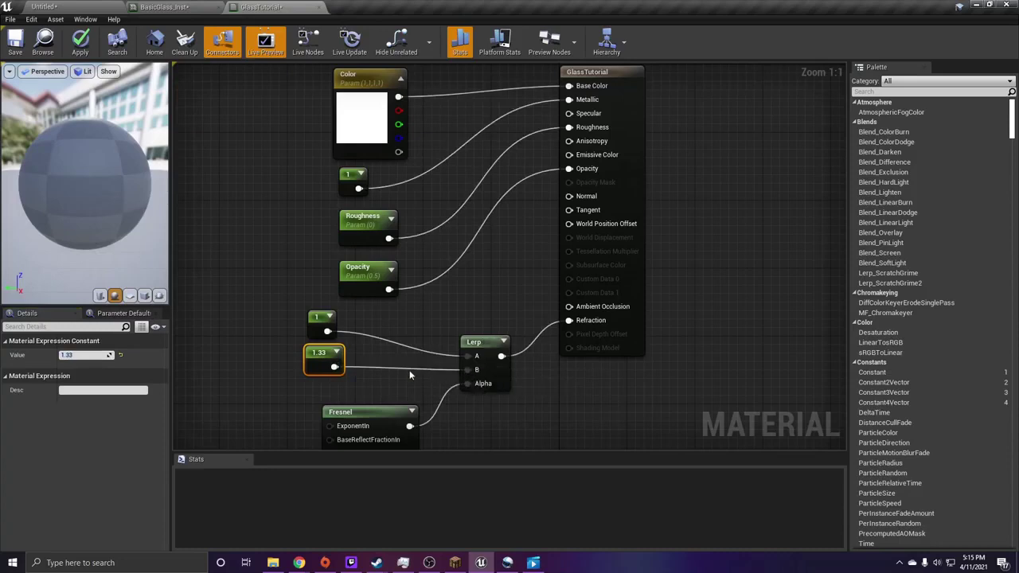
Convert the 1.33 constant to a parameter named Index of Refraction
right_click(326, 352)
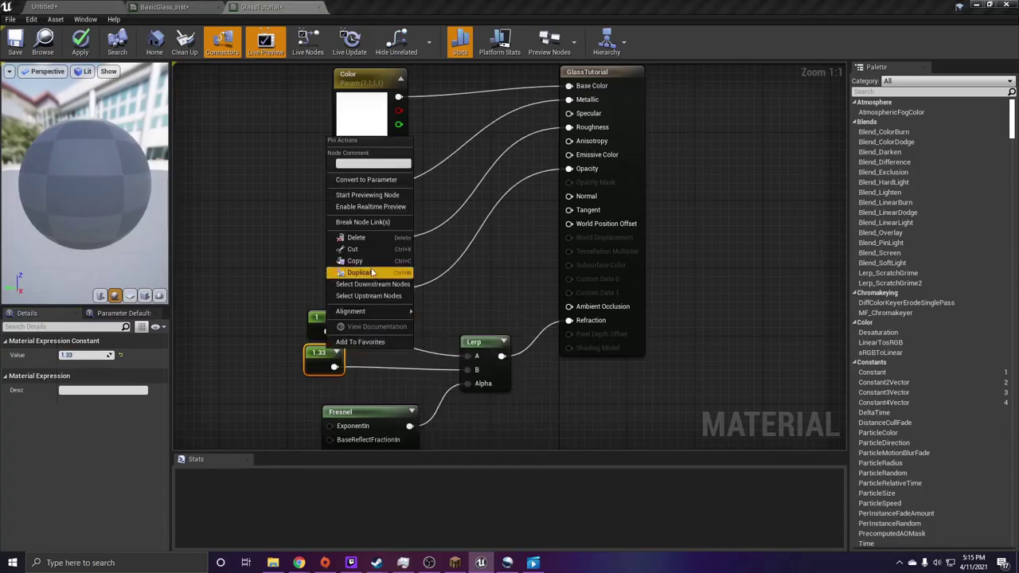
left_click(364, 179)
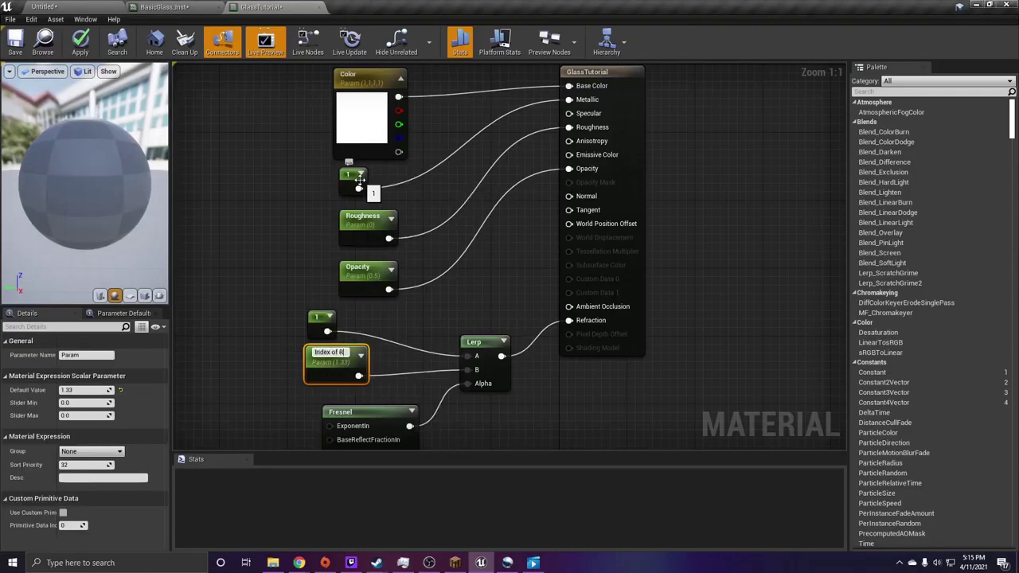
type("Index of Refraction")
key("Return")
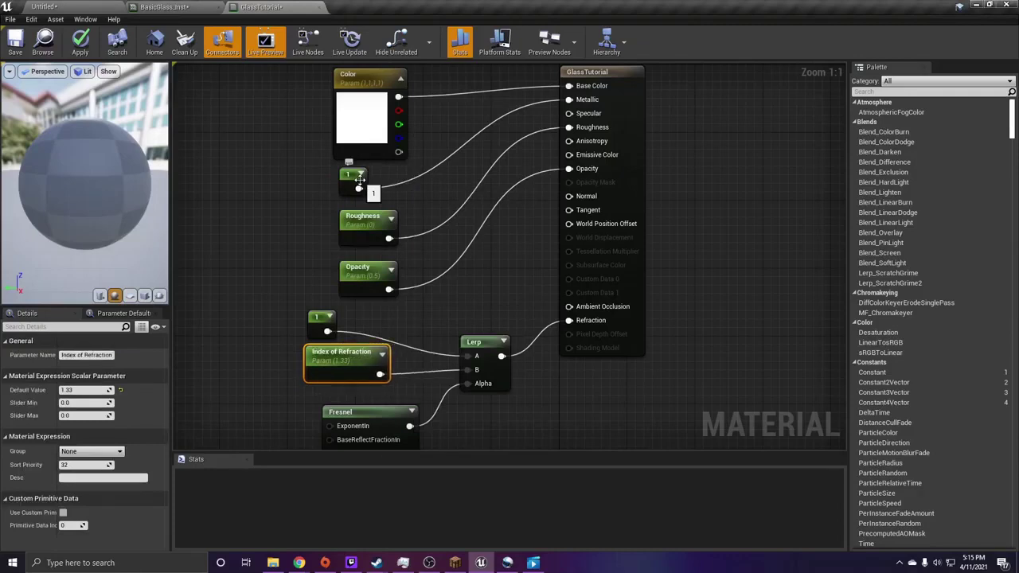
Add a Texture Sample node beside the Index of Refraction parameter and connect its RGB output to the material's Normal input
right_click_drag(694, 222, 763, 199)
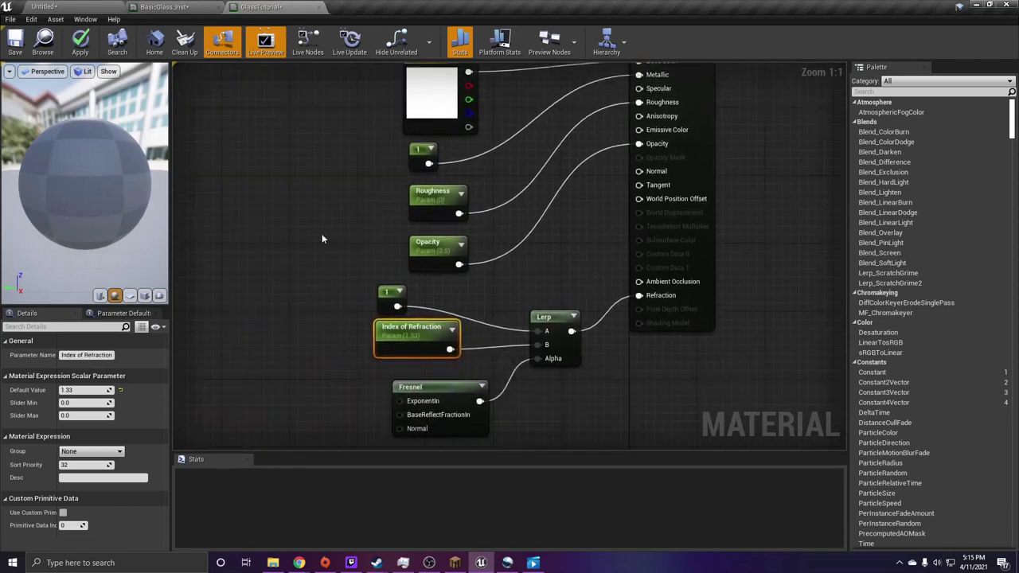
left_click(261, 243)
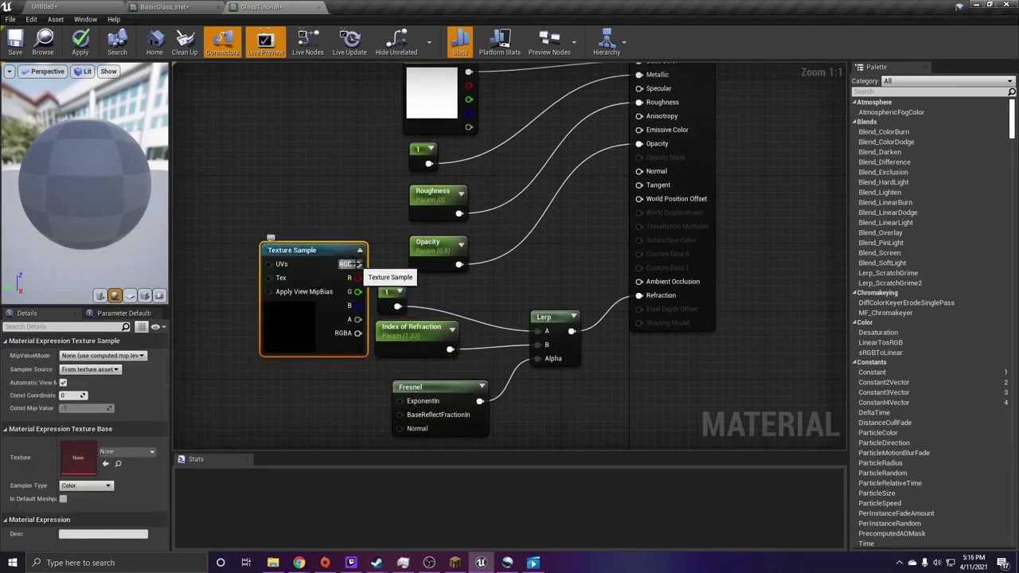
left_click_drag(357, 264, 640, 172)
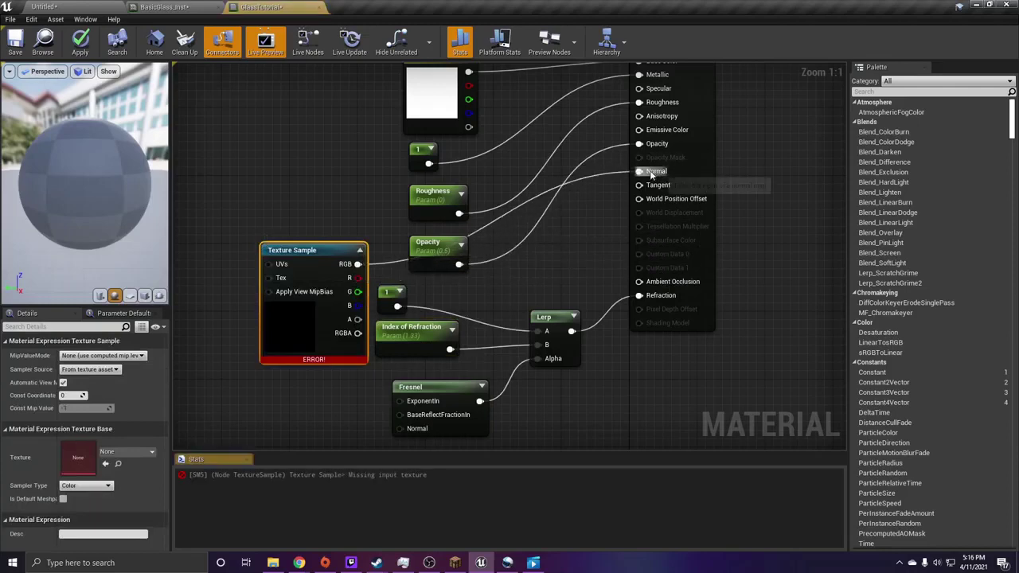
Convert the Texture Sample node to a parameter named Normal
right_click(324, 251)
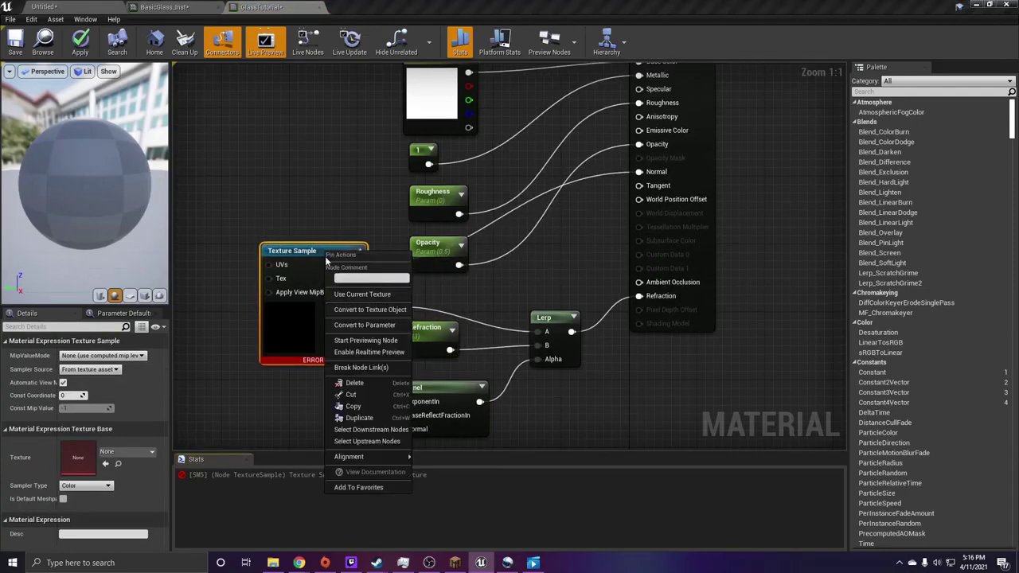
left_click(342, 324)
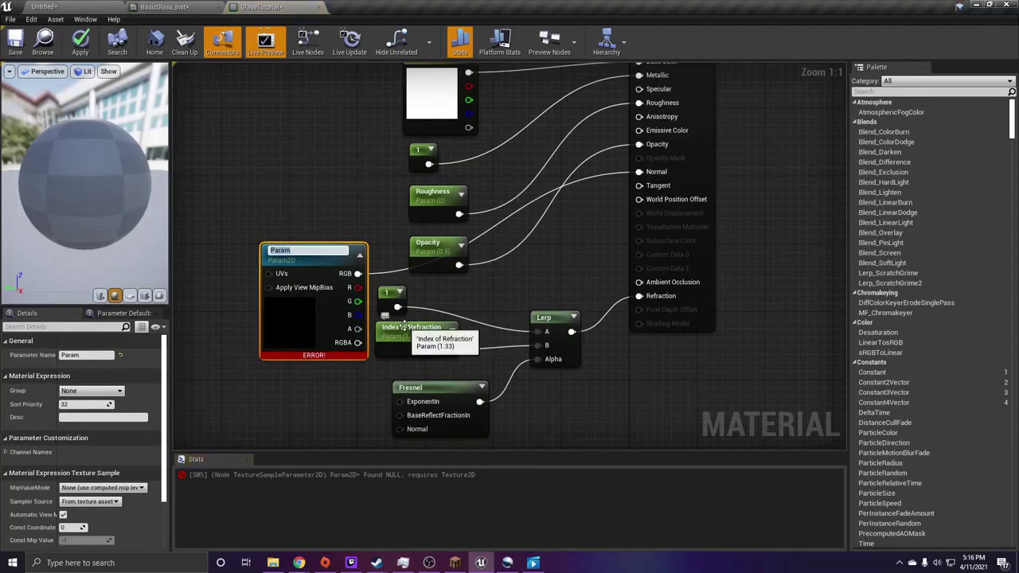
key("Return")
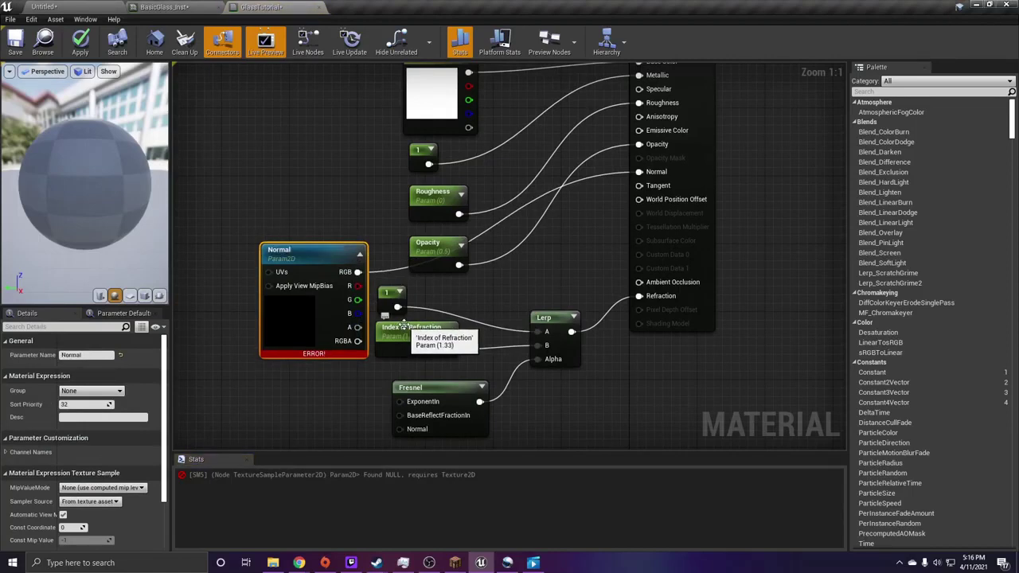
Assign the FlatNormal texture to the Normal texture parameter
scroll(88, 462, "down", 3)
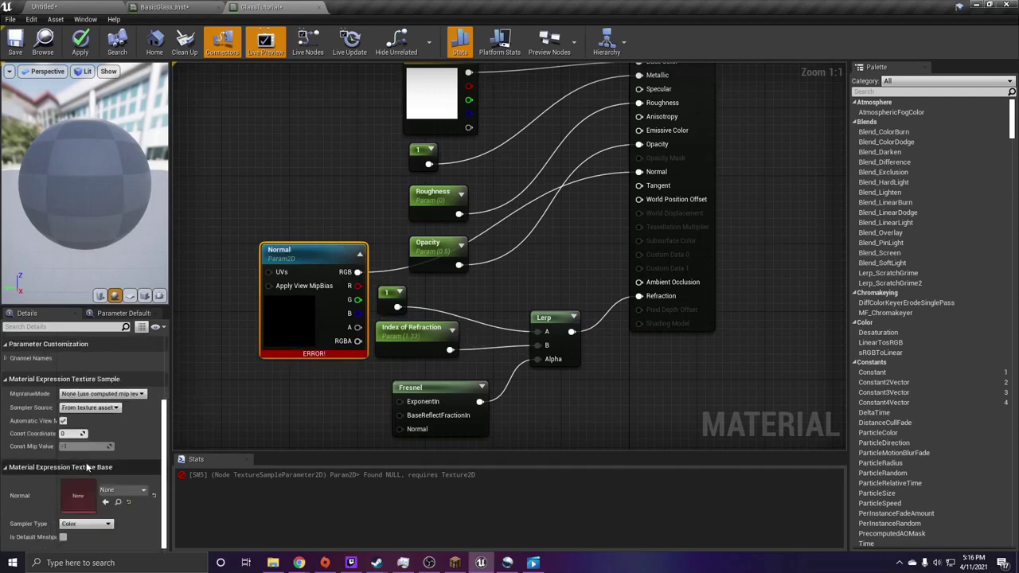
left_click(116, 491)
type("fla")
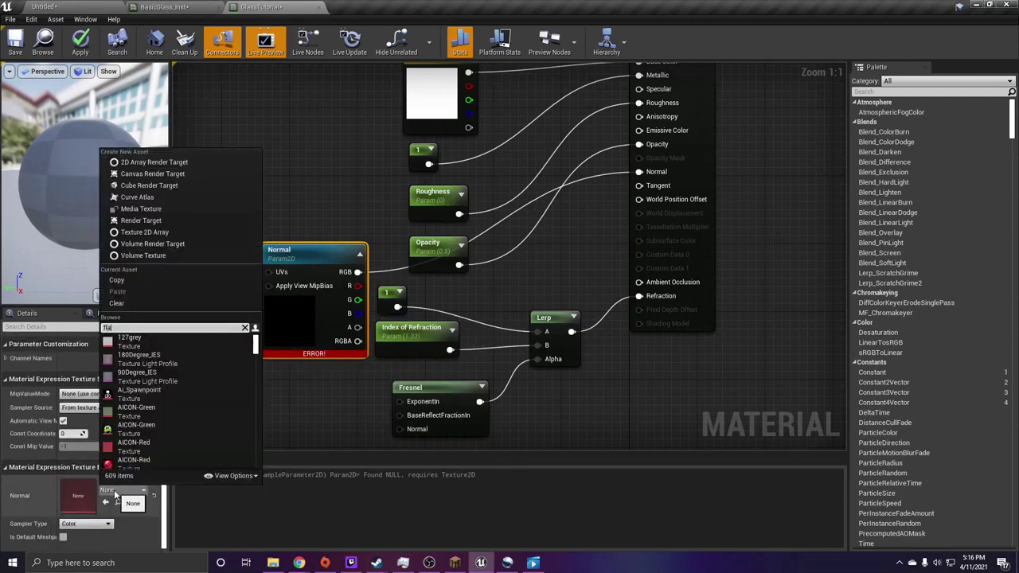
type("t")
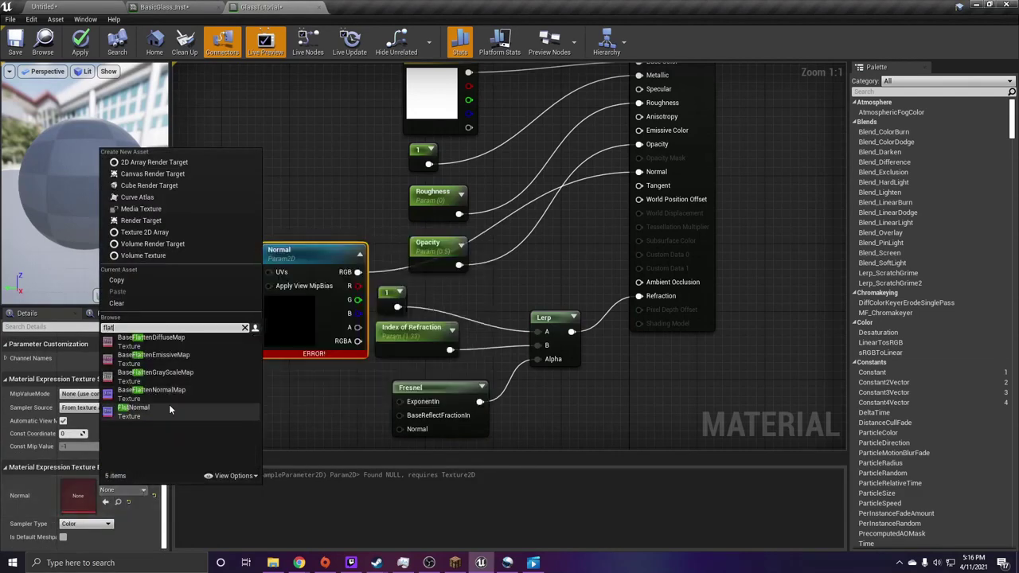
left_click(168, 407)
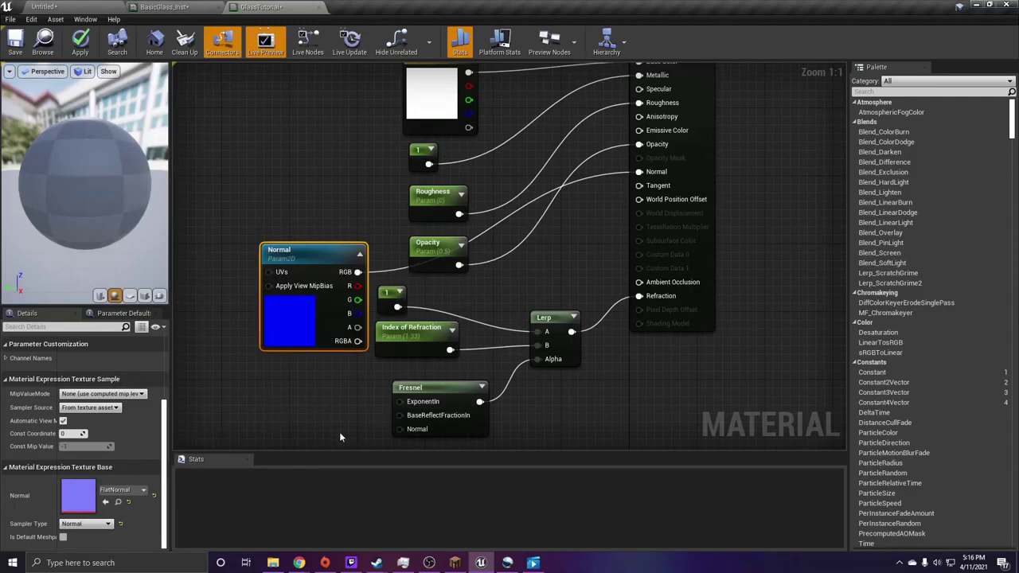
Save the GlassTutorial material and open a new material instance created from it
left_click(9, 44)
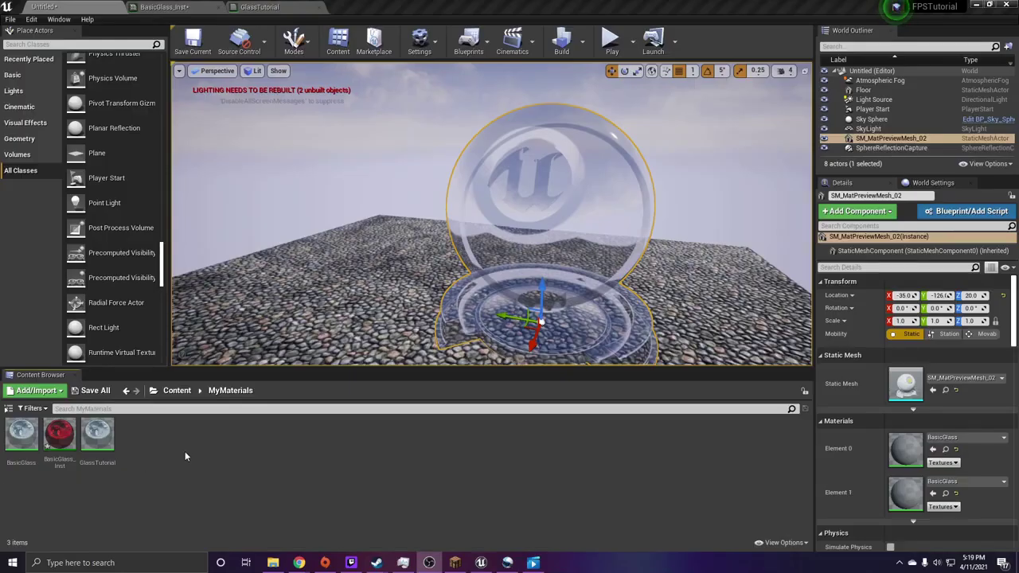
right_click(97, 436)
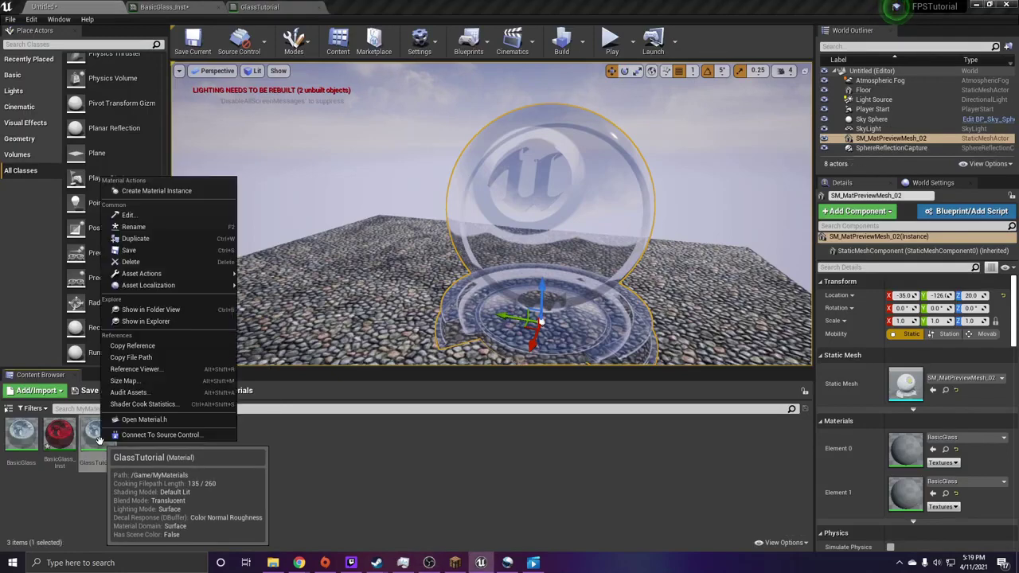
left_click(171, 192)
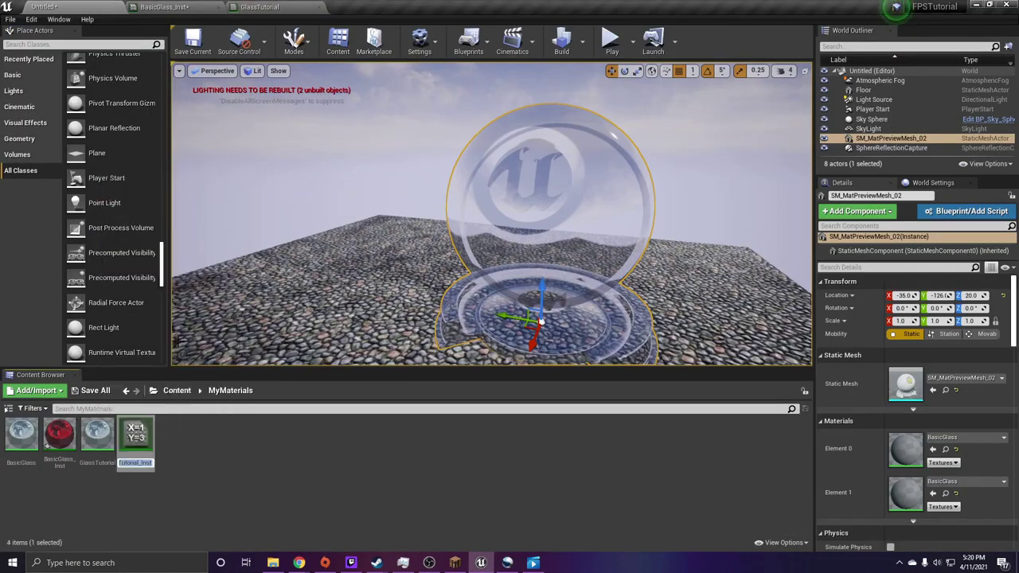
double_click(143, 439)
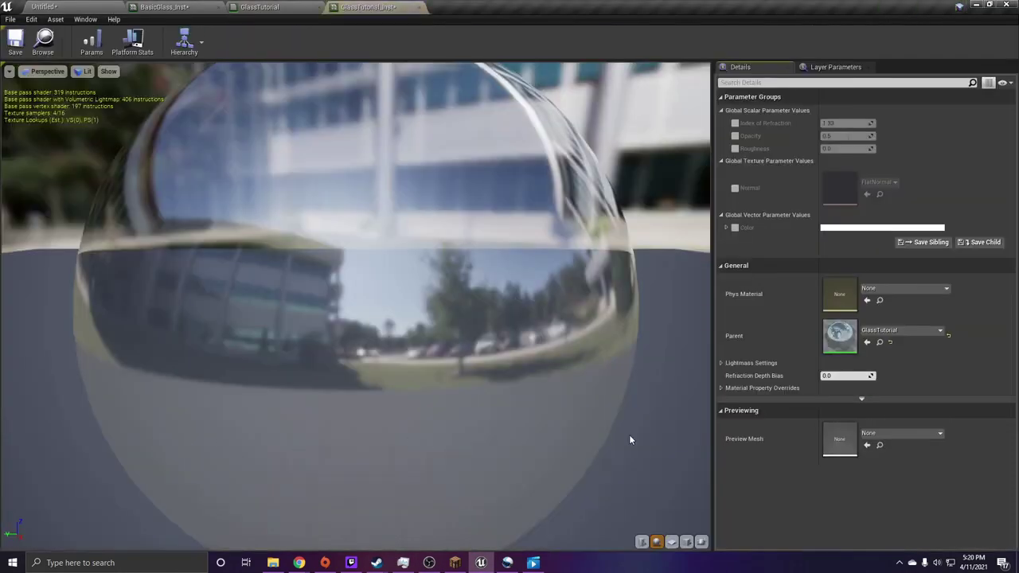
Set the material instance's preview mesh to SM_MatPreviewMesh_01
left_click(917, 436)
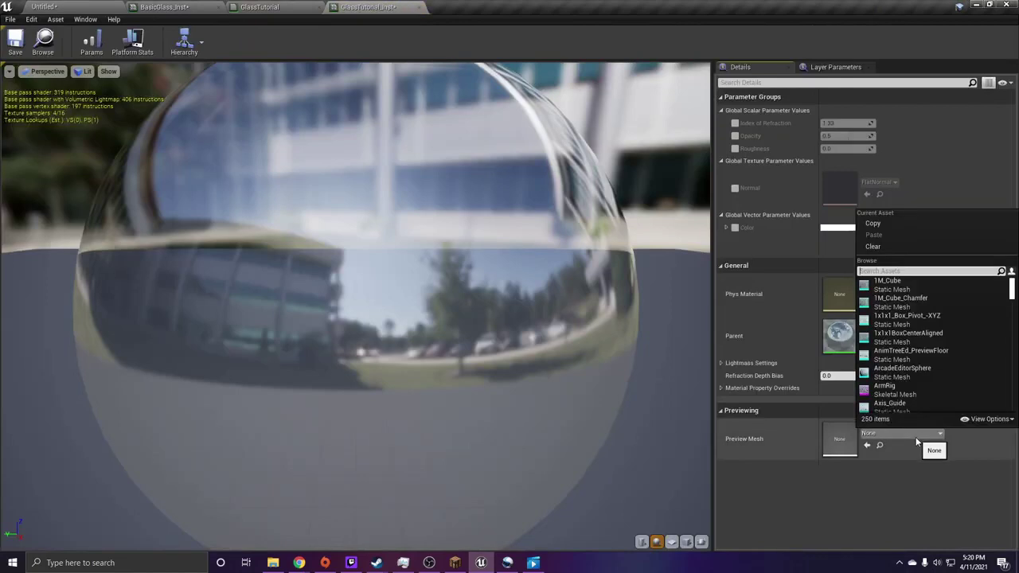
type("SM_")
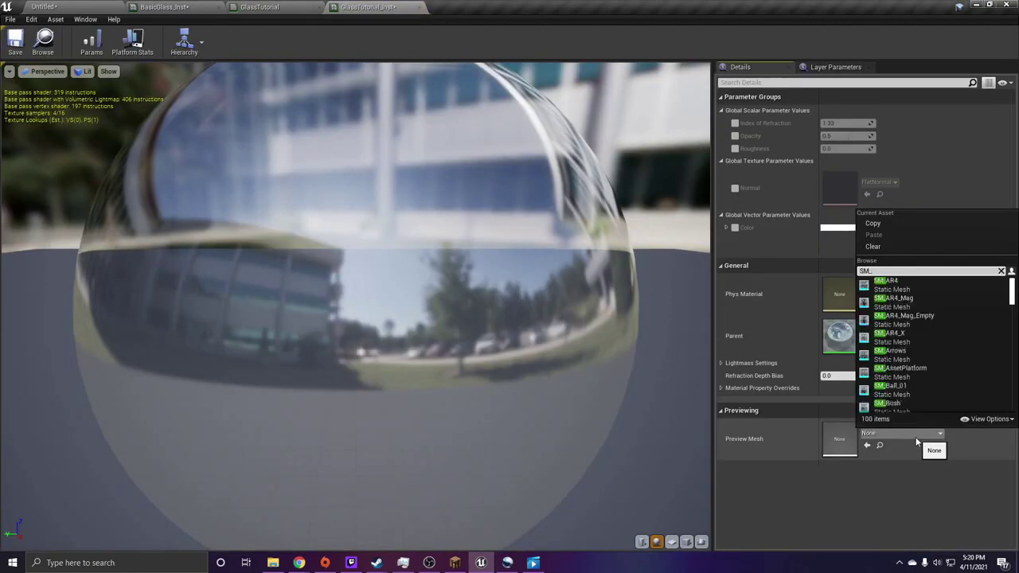
type("mat")
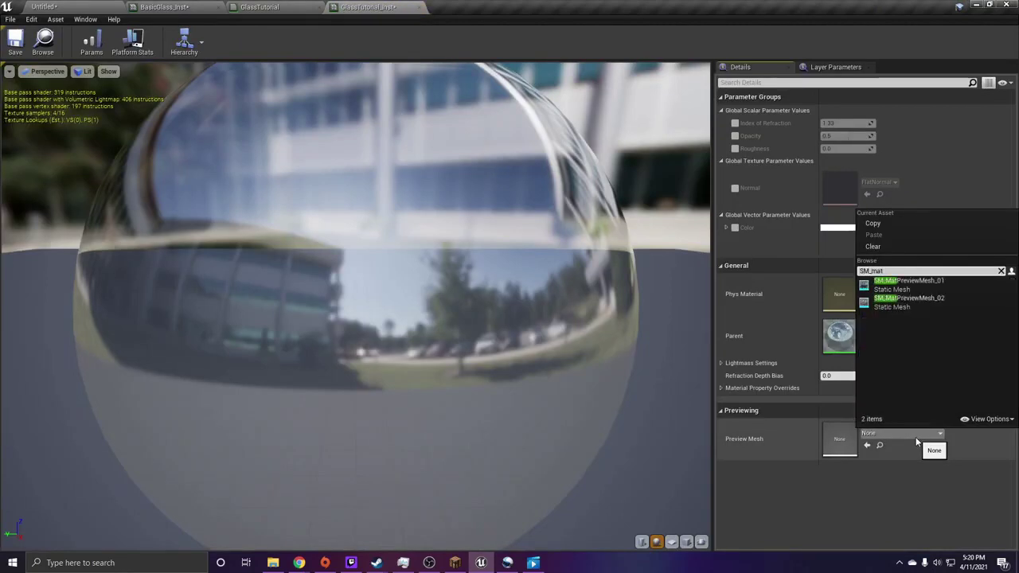
left_click(930, 287)
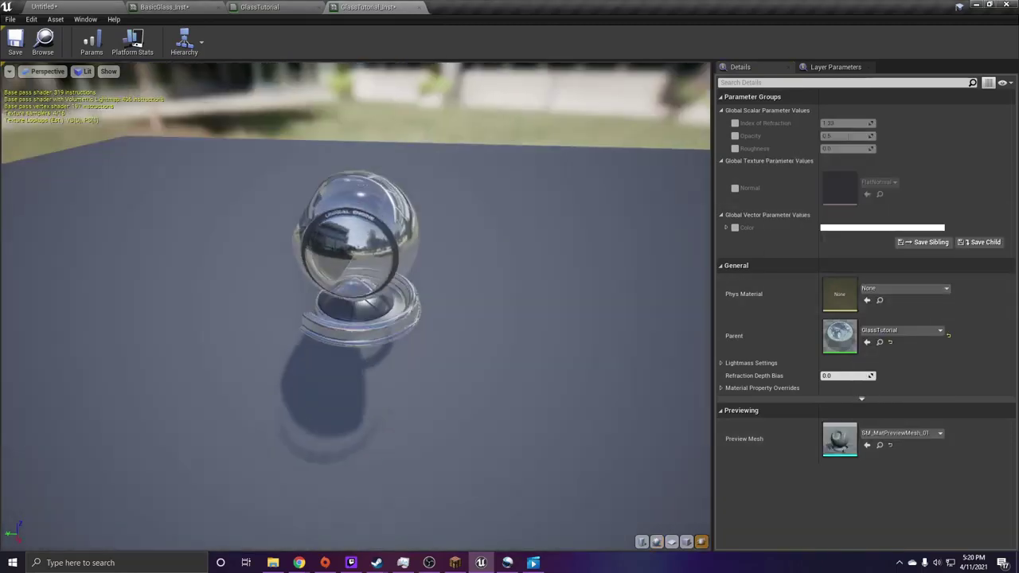
left_click_drag(445, 302, 183, 334)
left_click_drag(401, 284, 88, 280)
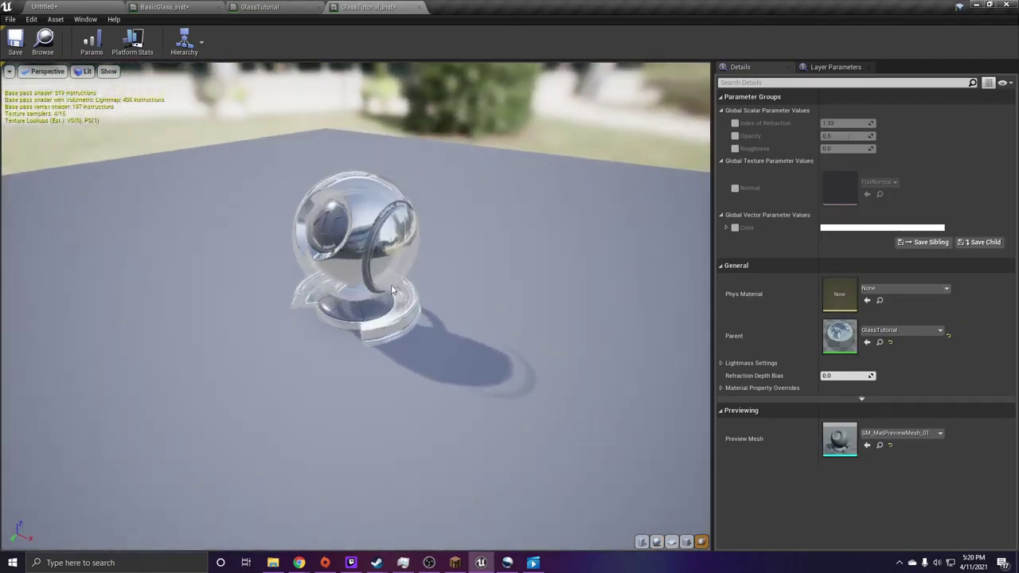
Enable the overrides for the Index of Refraction, Opacity, Roughness, Normal and Color parameters in the instance
left_click(734, 123)
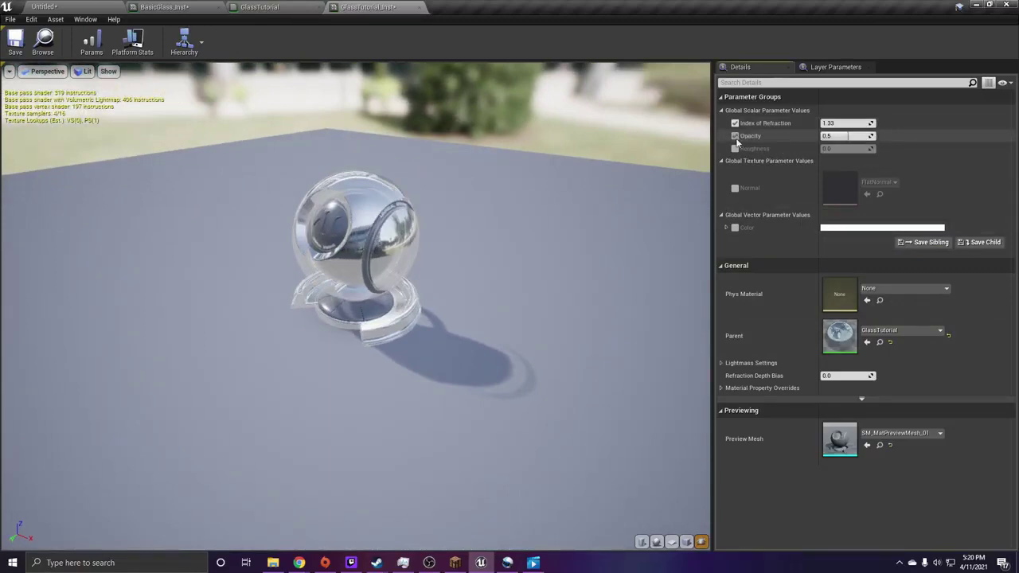
left_click(734, 149)
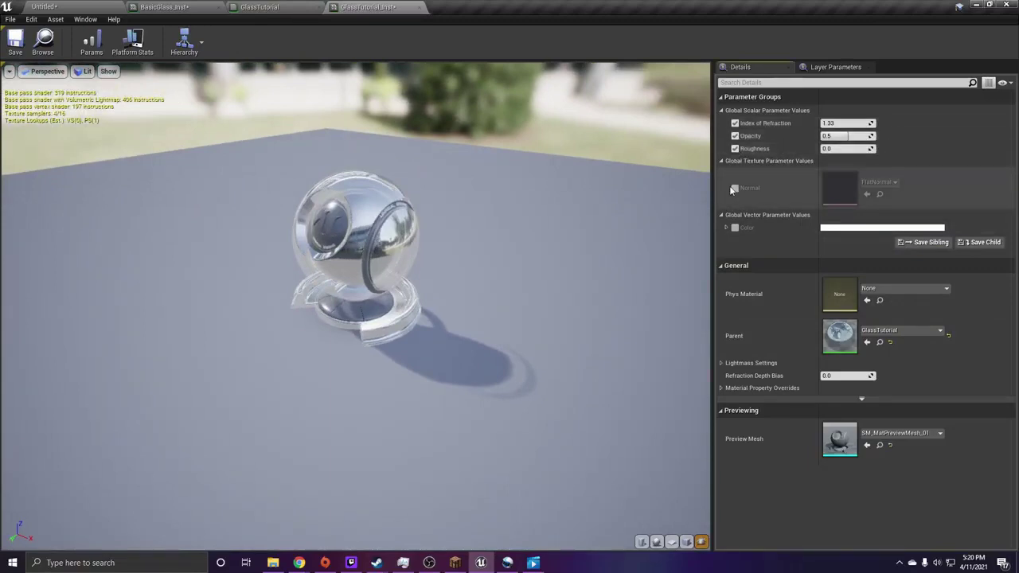
left_click(735, 189)
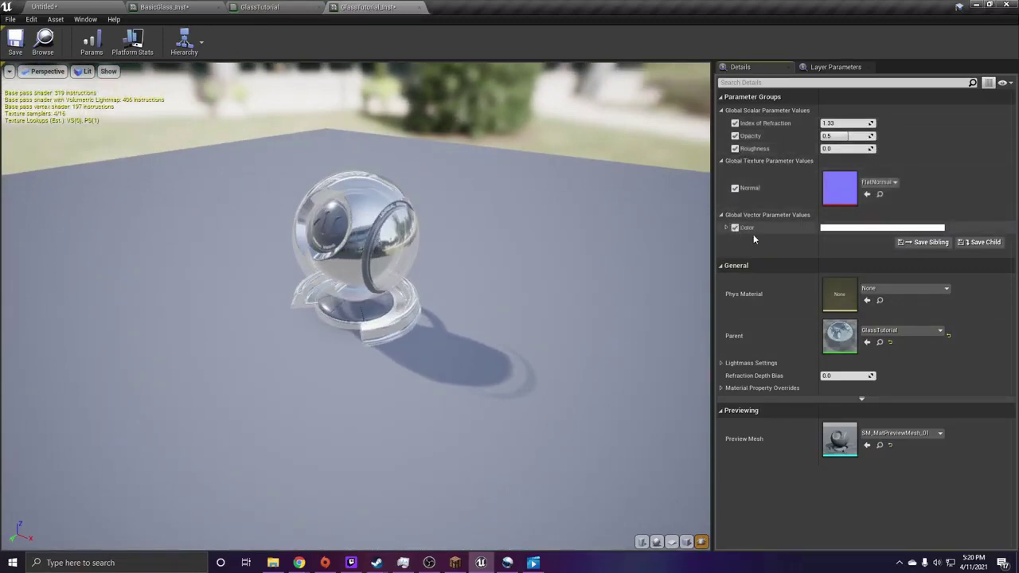
Assign the T_Metal_Steel_N texture to the instance's Normal parameter
mouse_move(306, 295)
left_mouse_down()
mouse_move(360, 347)
mouse_move(308, 310)
left_mouse_up()
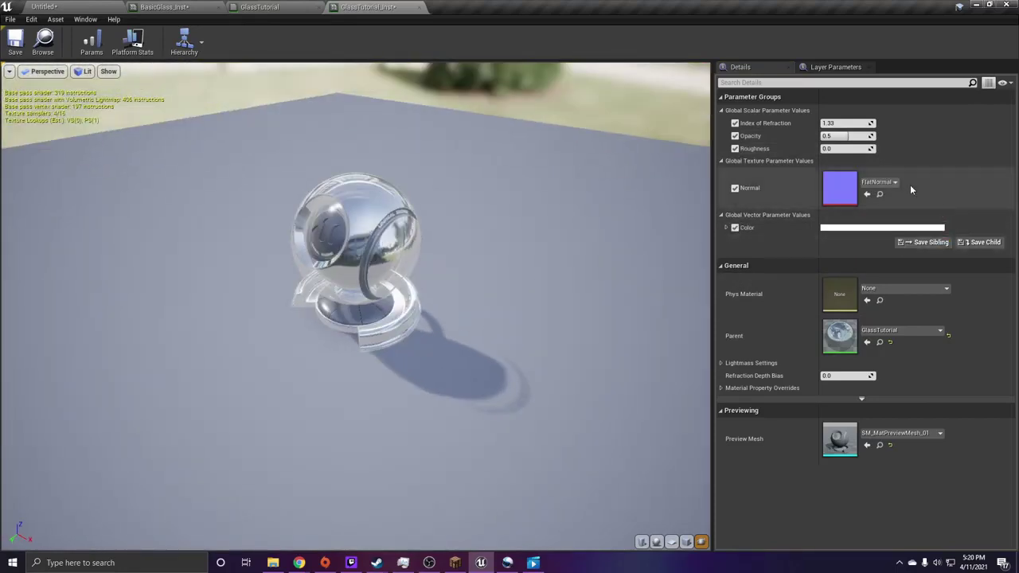
left_click(879, 182)
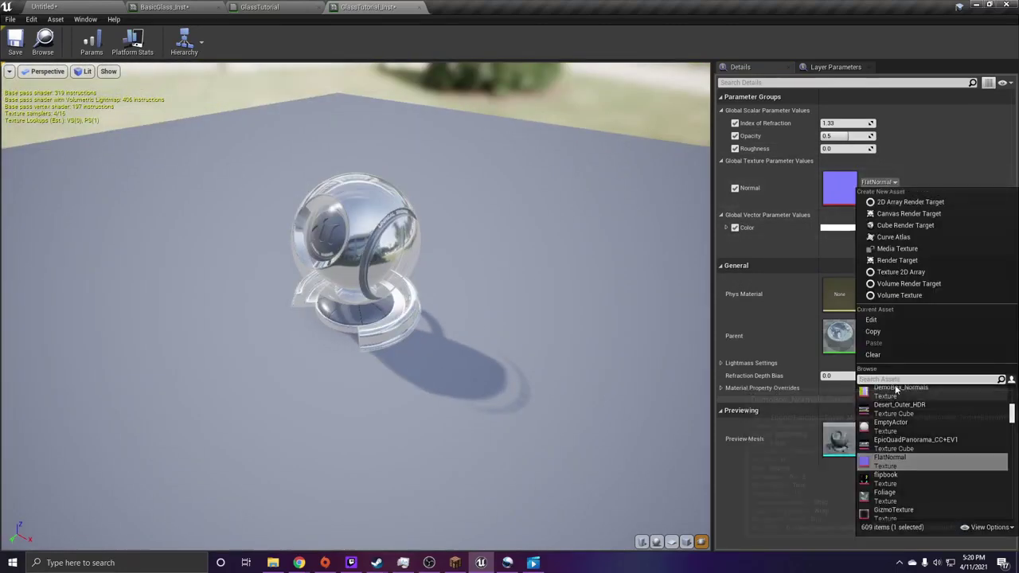
type("stee")
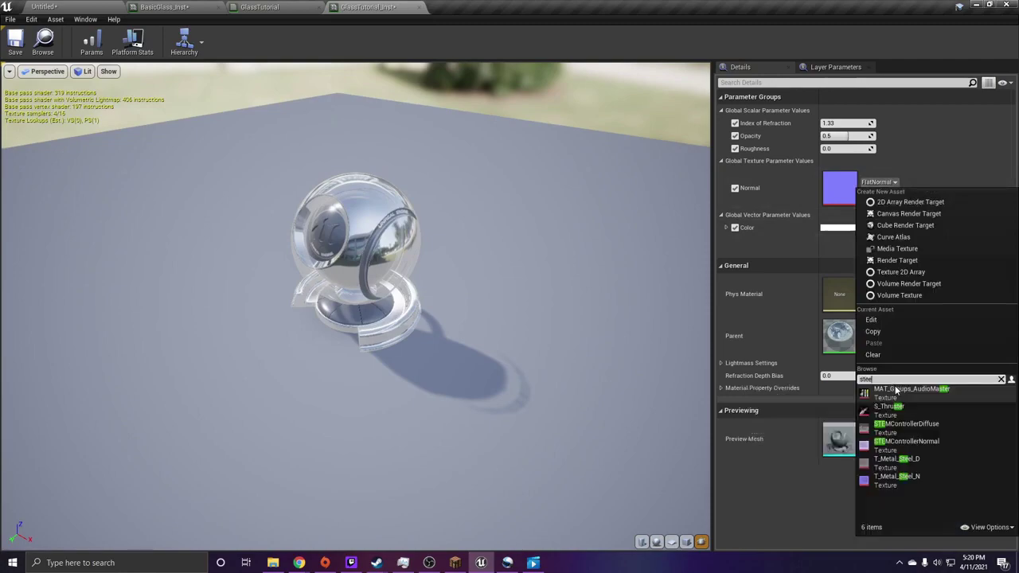
type("l")
left_click(897, 410)
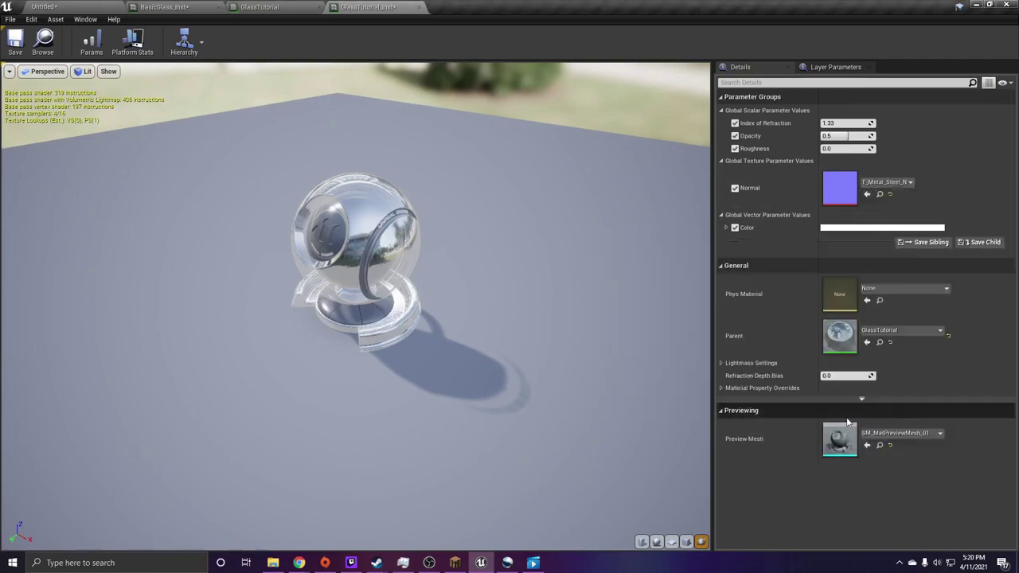
Examine the steel normal texture's effect on the preview mesh up close and from several angles
scroll(355, 263, "up", 5)
left_click_drag(355, 263, 355, 163)
left_click_drag(387, 296, 434, 168)
scroll(386, 295, "down", 5)
left_click_drag(354, 262, 392, 239)
scroll(375, 292, "up", 3)
scroll(391, 238, "down", 2)
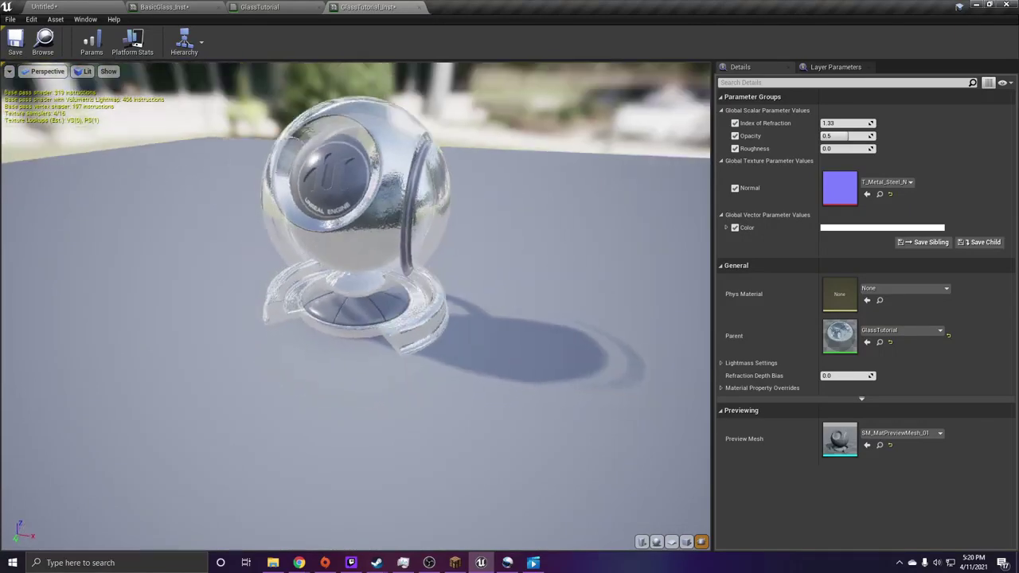
Set the instance's Color to a dark blue, hex sRGB 3A5A8DFF
left_click(847, 229)
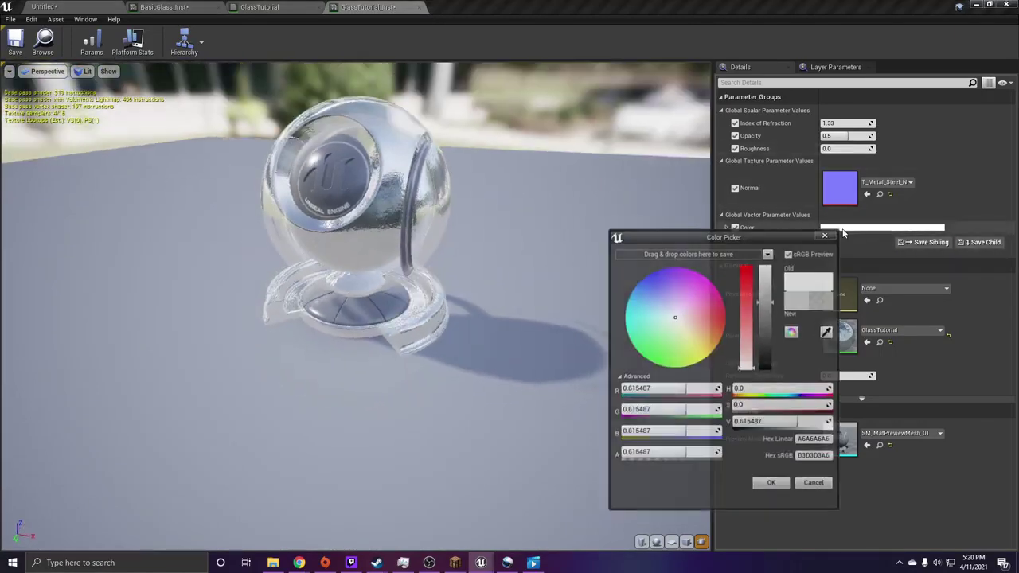
left_click_drag(662, 308, 645, 288)
left_click_drag(767, 271, 760, 343)
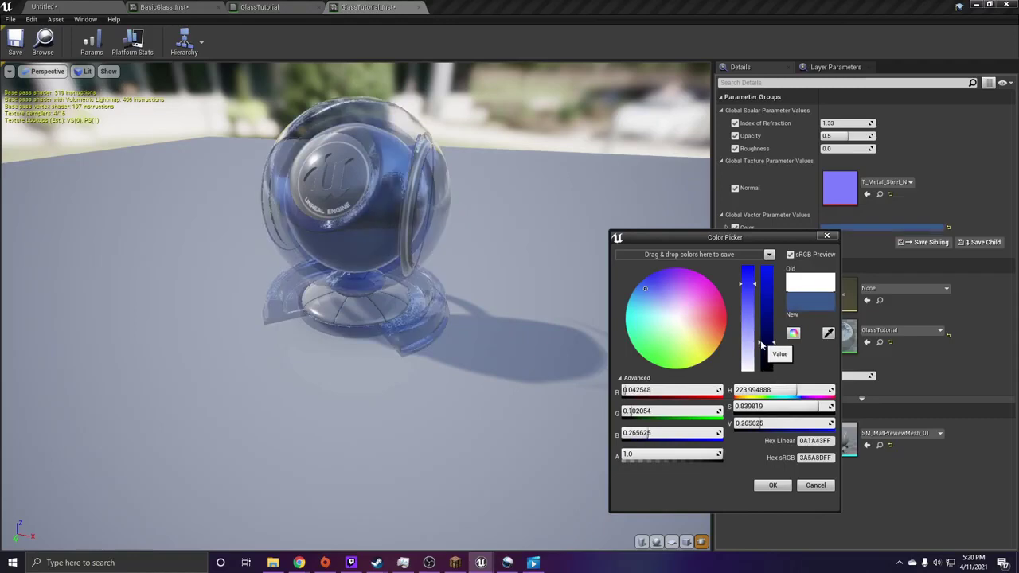
left_click(771, 486)
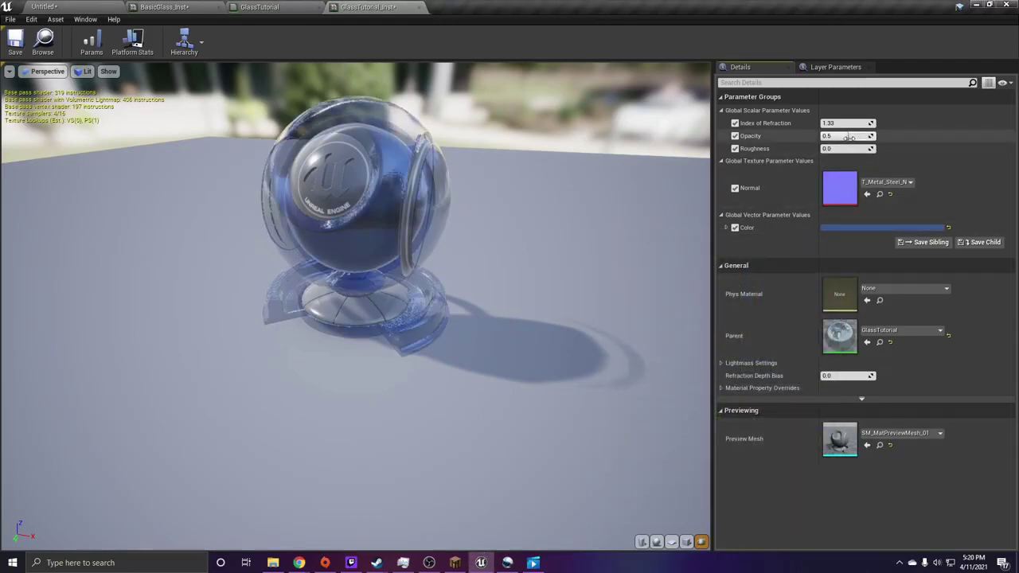
Try the instance's Opacity at 1.0 and at about 0.85
left_click_drag(849, 136, 872, 137)
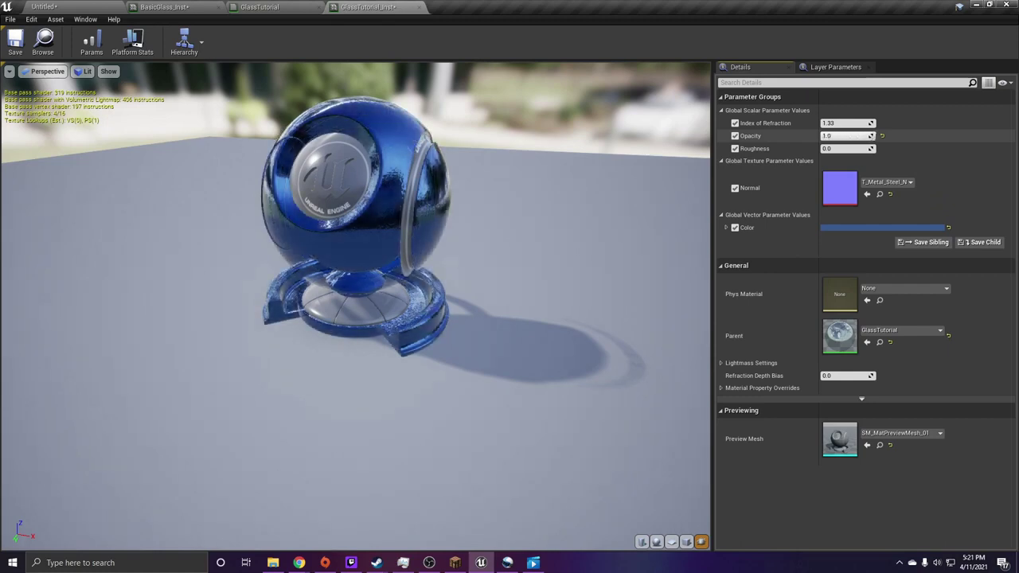
left_click_drag(872, 136, 872, 136)
mouse_move(848, 135)
left_mouse_down()
mouse_move(832, 136)
mouse_move(858, 136)
left_mouse_up()
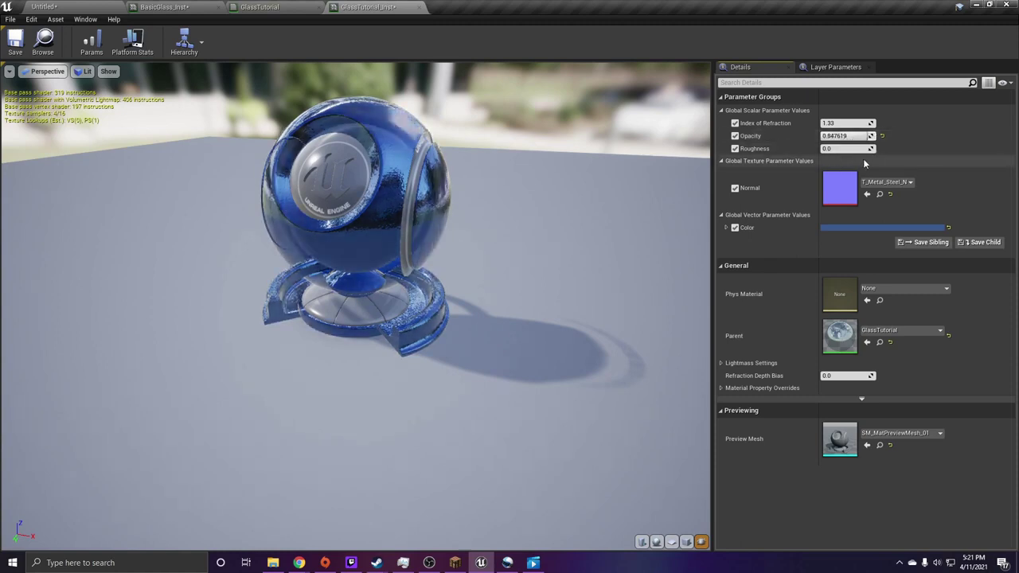
Set the instance's Roughness to about 0.58 and its Opacity to about 0.72
left_click_drag(604, 239, 358, 238)
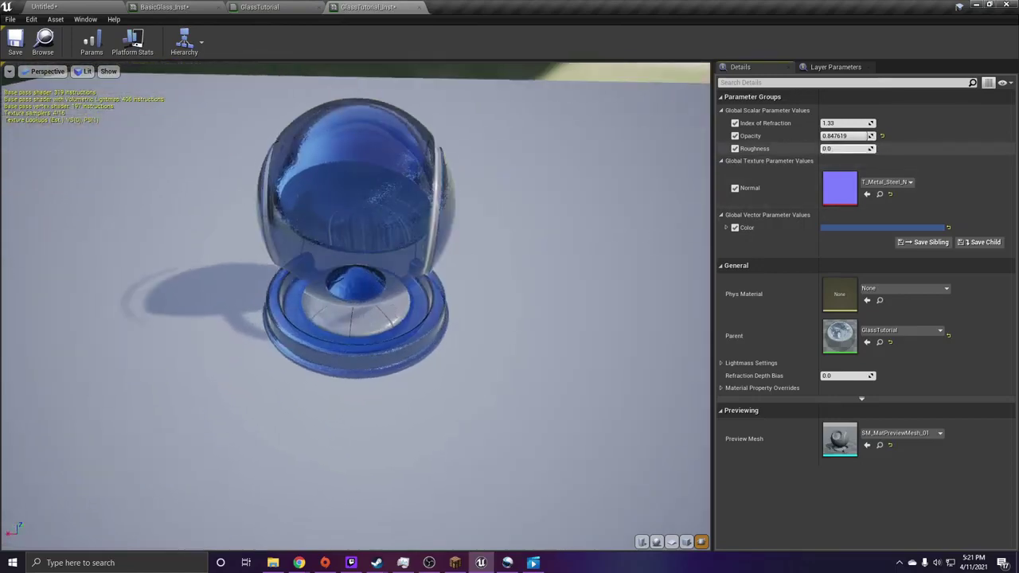
mouse_move(843, 148)
left_mouse_down()
mouse_move(891, 148)
mouse_move(849, 148)
left_mouse_up()
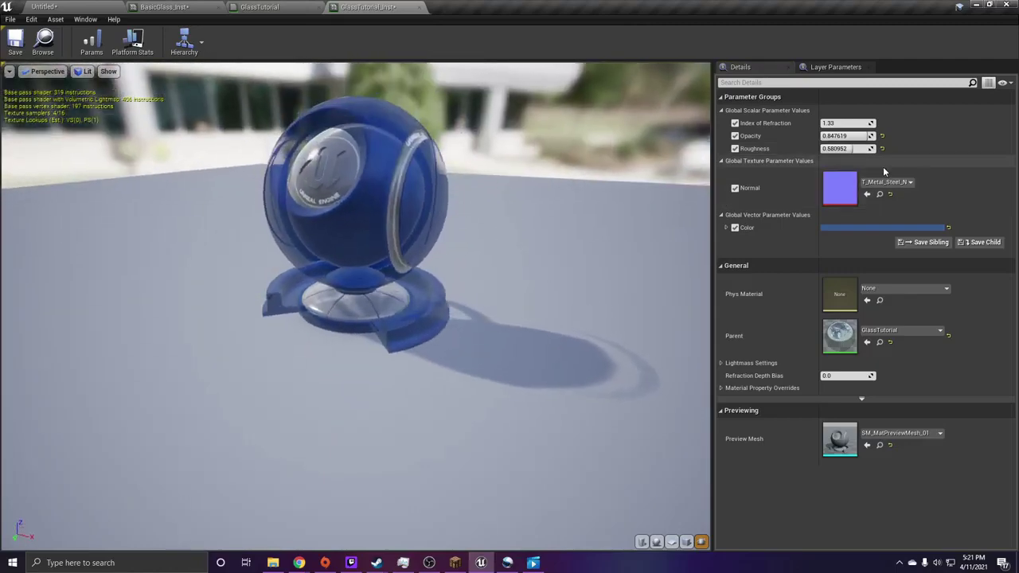
left_click_drag(865, 136, 860, 136)
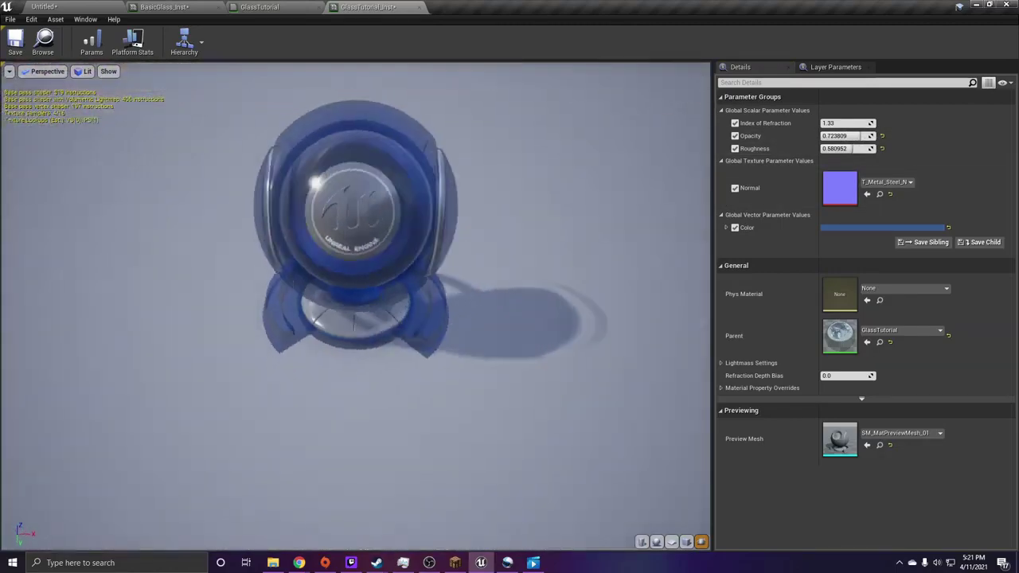
Switch the preview to the sphere primitive and inspect the blue glass on it
mouse_move(397, 471)
left_mouse_down()
mouse_move(406, 437)
mouse_move(397, 471)
left_mouse_up()
left_click(656, 542)
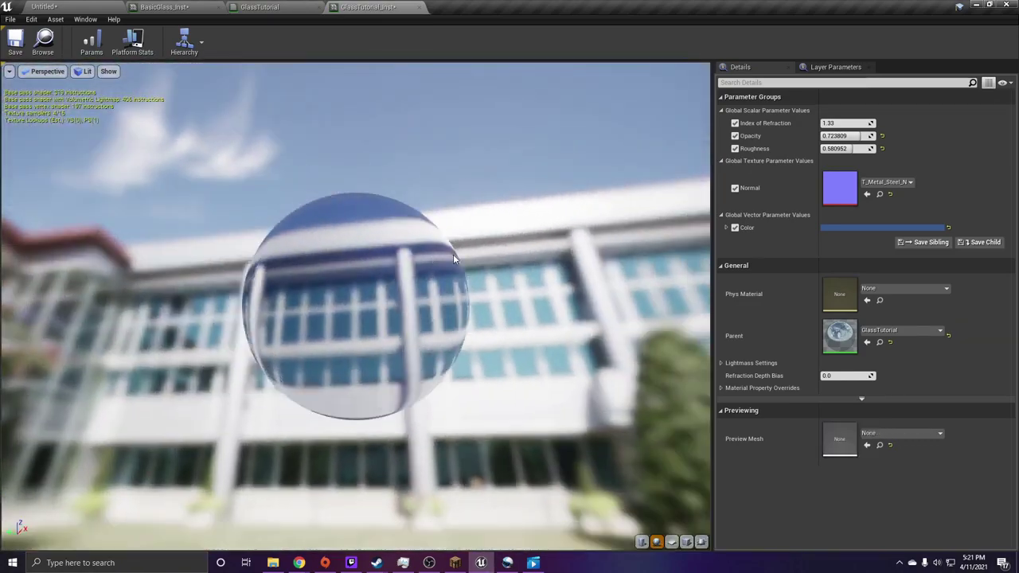
left_click_drag(454, 259, 521, 279)
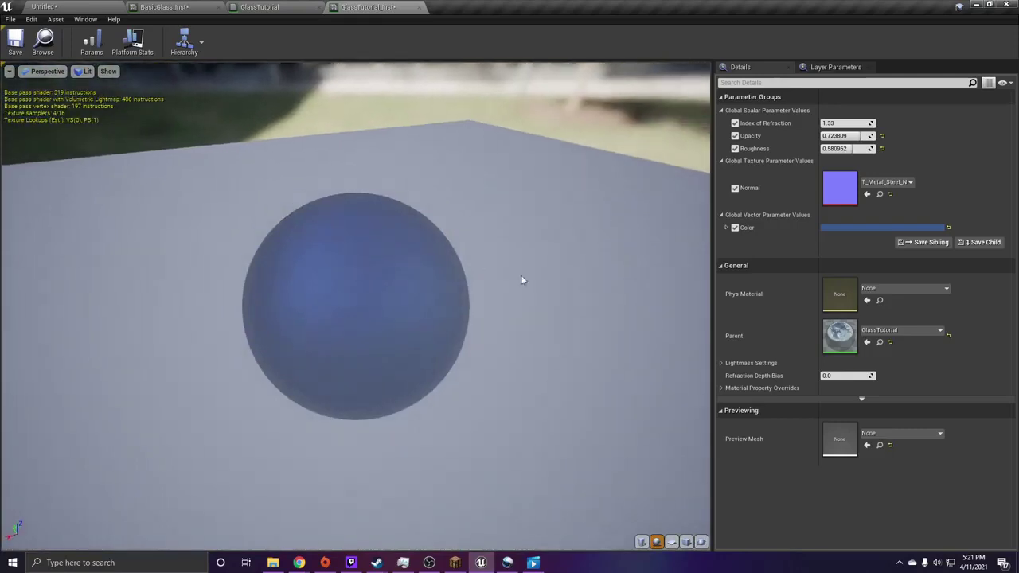
Try to switch from the sphere to a custom preview mesh, and open the Preview Mesh asset choices
left_click(702, 542)
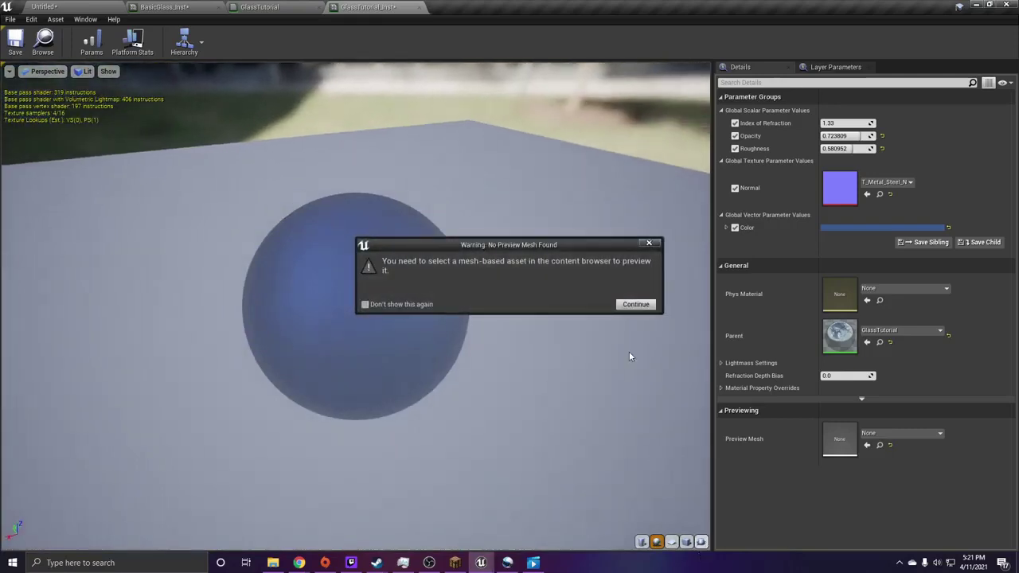
left_click(636, 304)
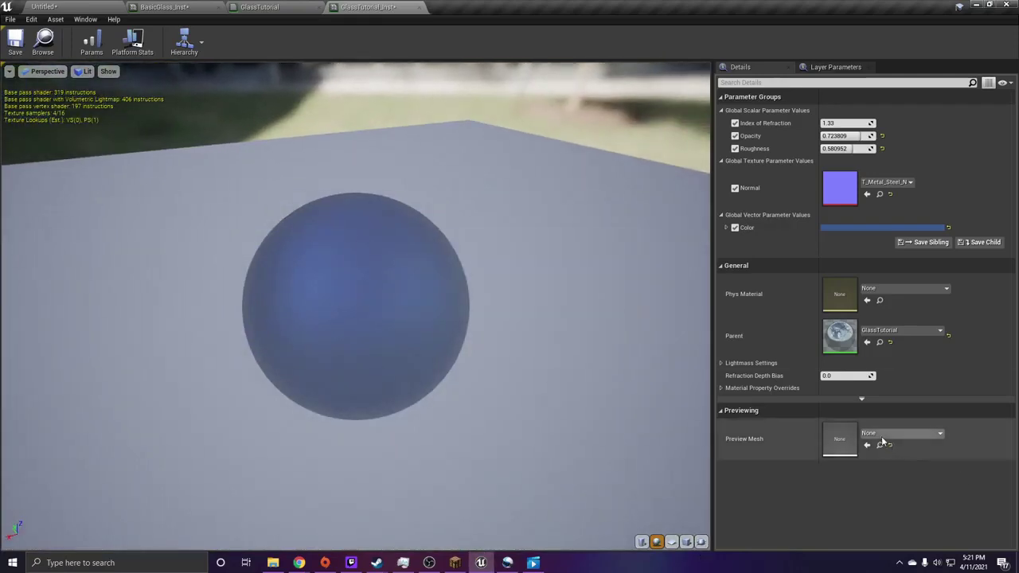
left_click(881, 434)
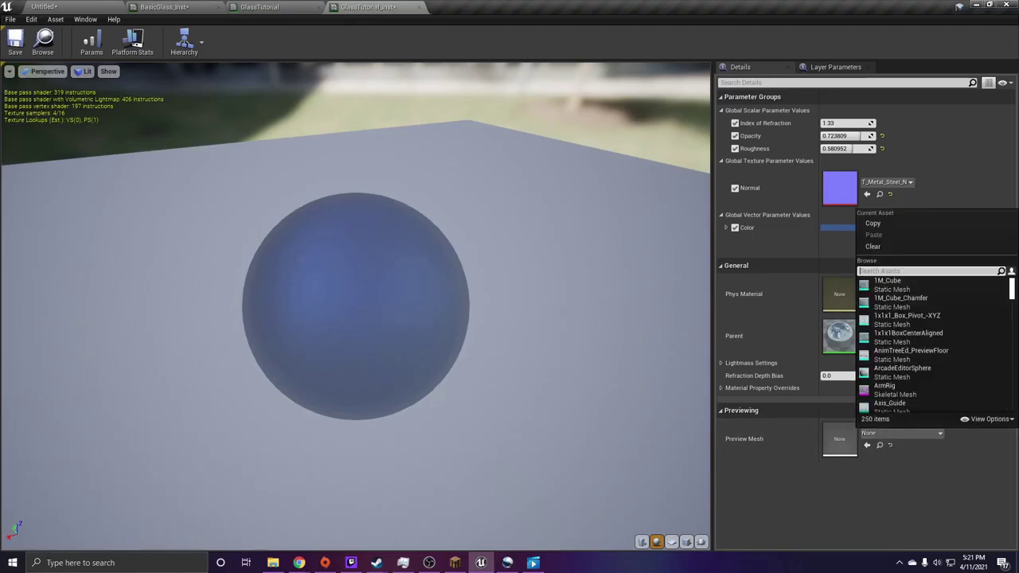